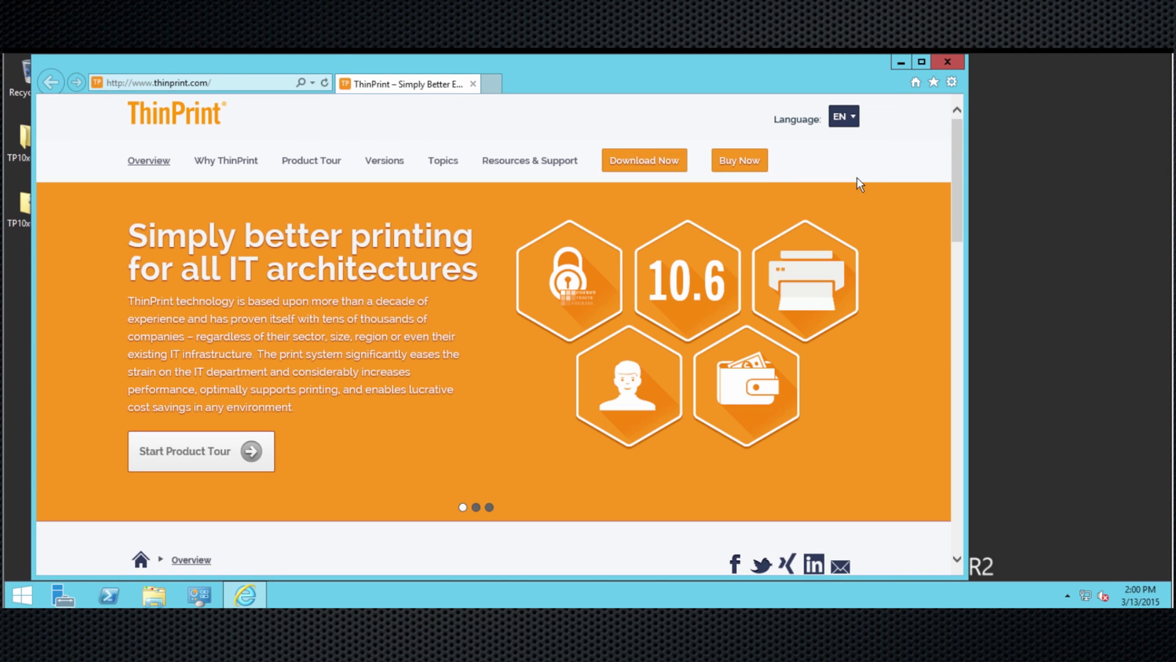
View the ThinPrint software download form and the site's language choices, and close the browser
left_click(636, 160)
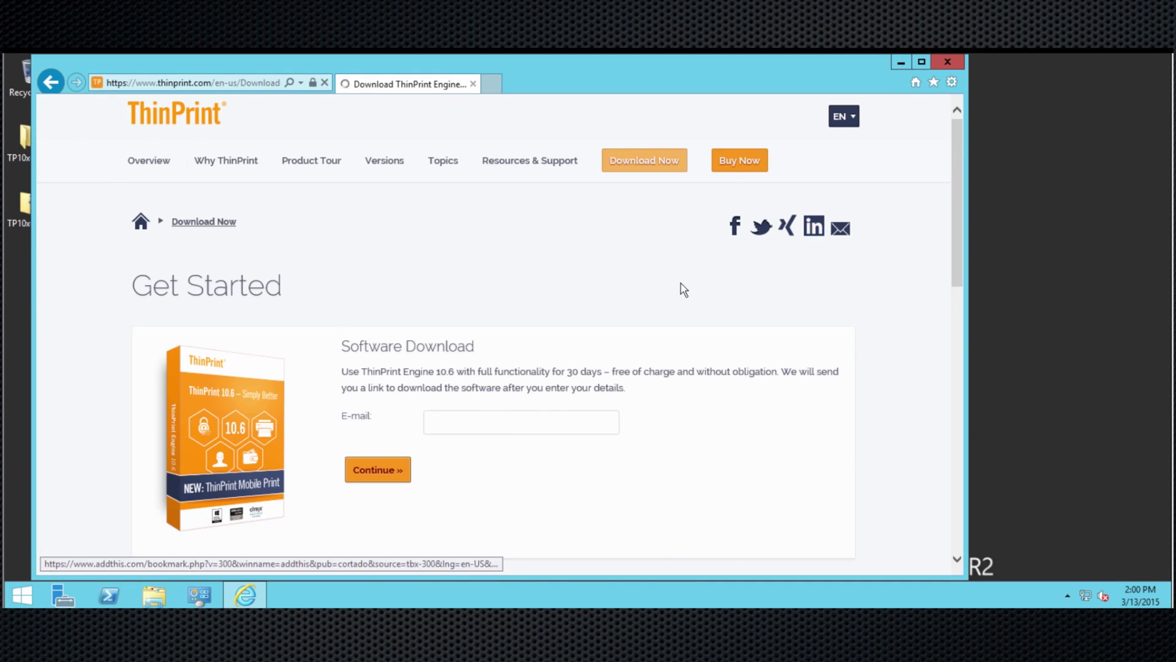
left_click(578, 420)
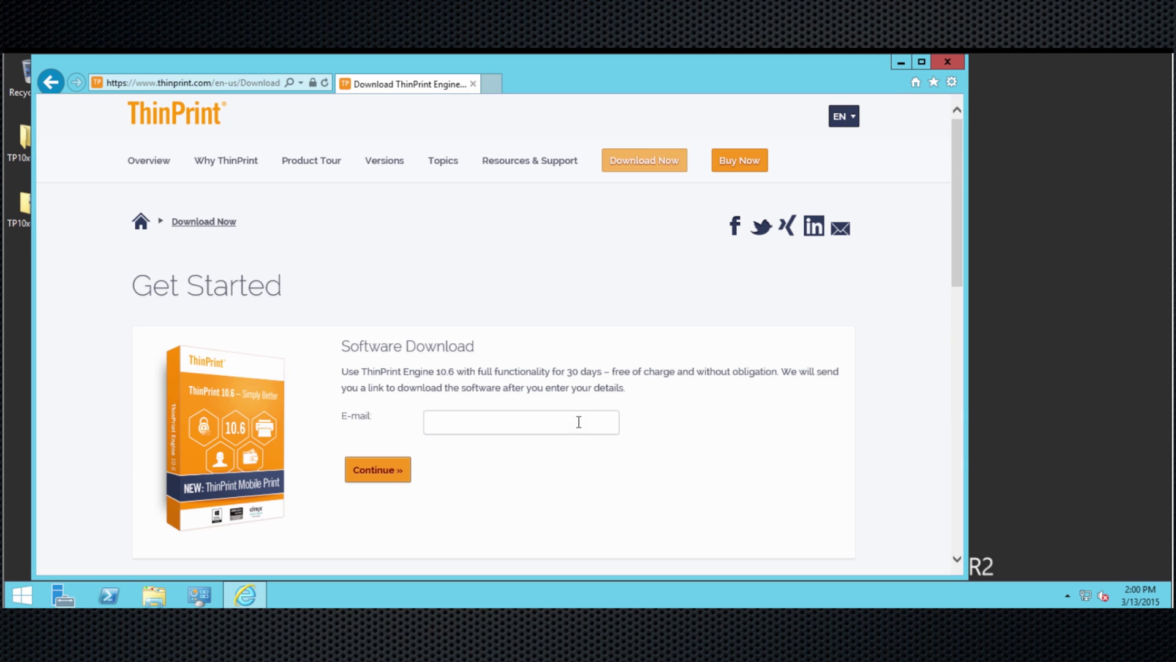
left_click(853, 120)
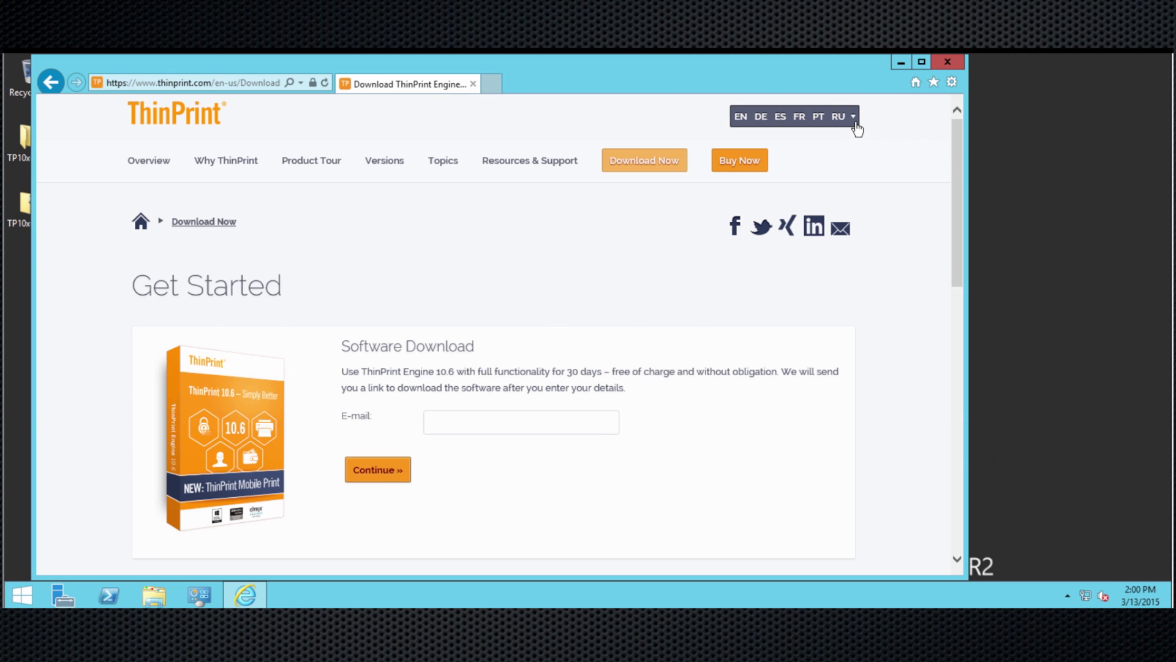
left_click(950, 62)
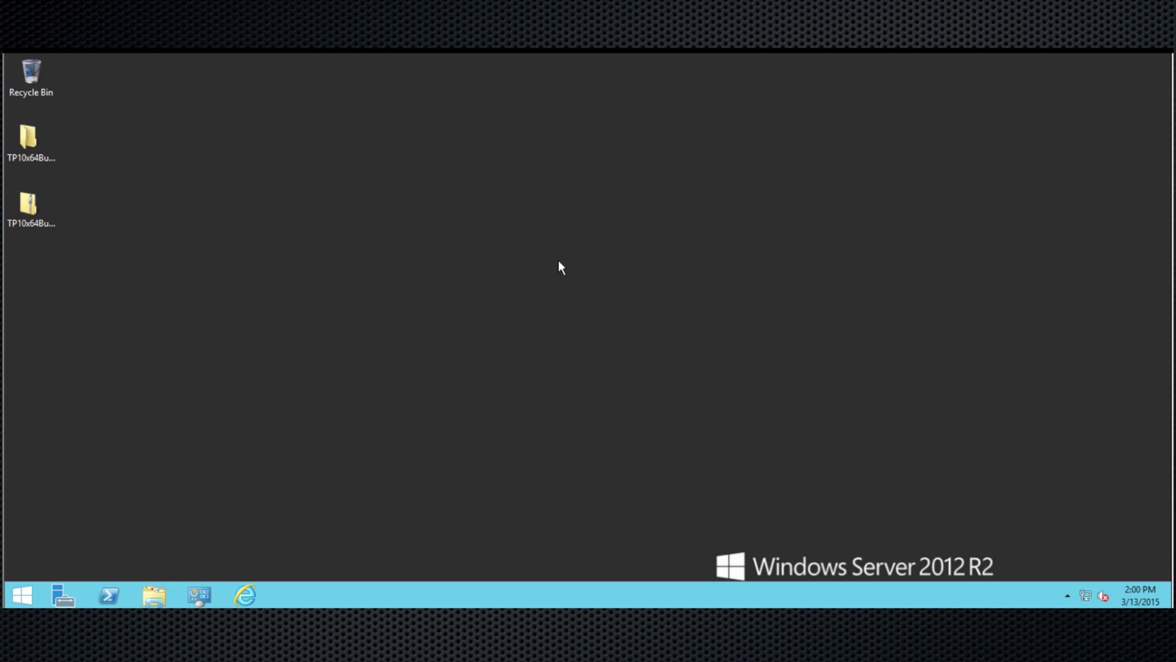
Open the 1-ThinPrint Engine 10 x64 folder in Cortado, inside the extracted TP10x64Bundle folder on the desktop
left_click(27, 203)
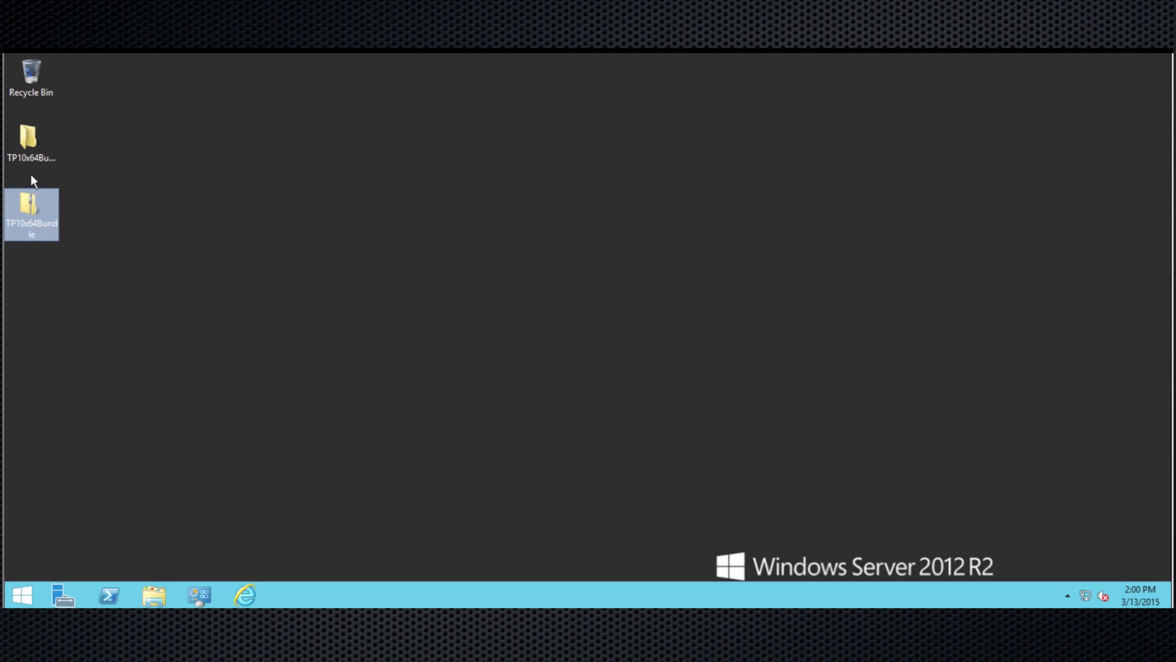
double_click(27, 144)
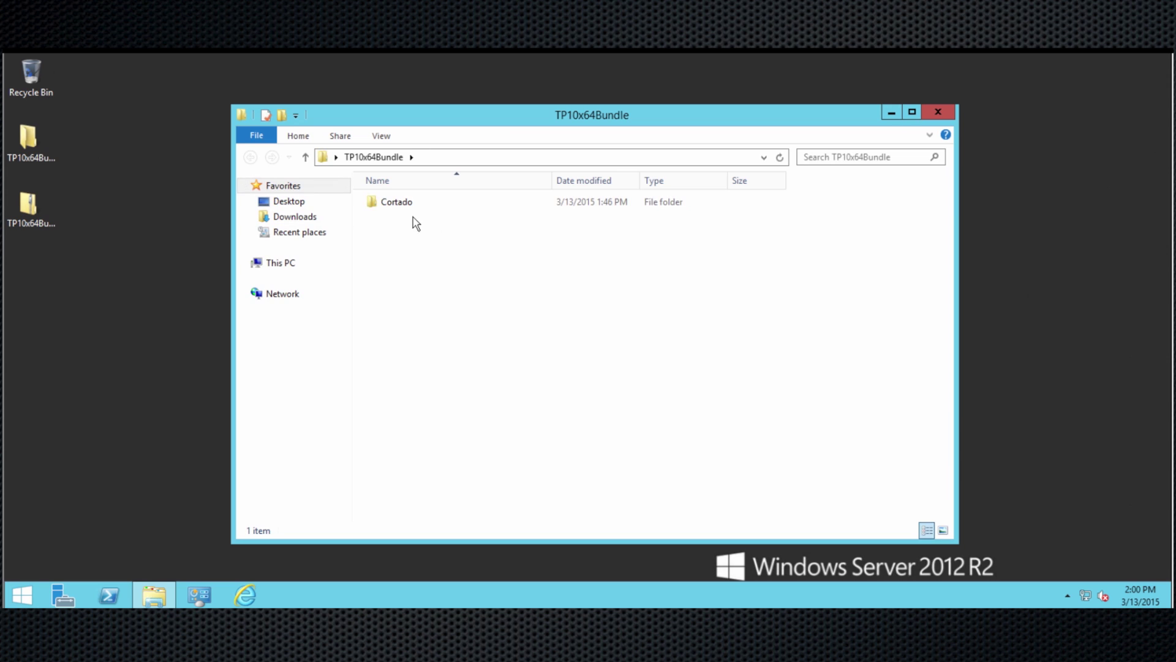
double_click(401, 202)
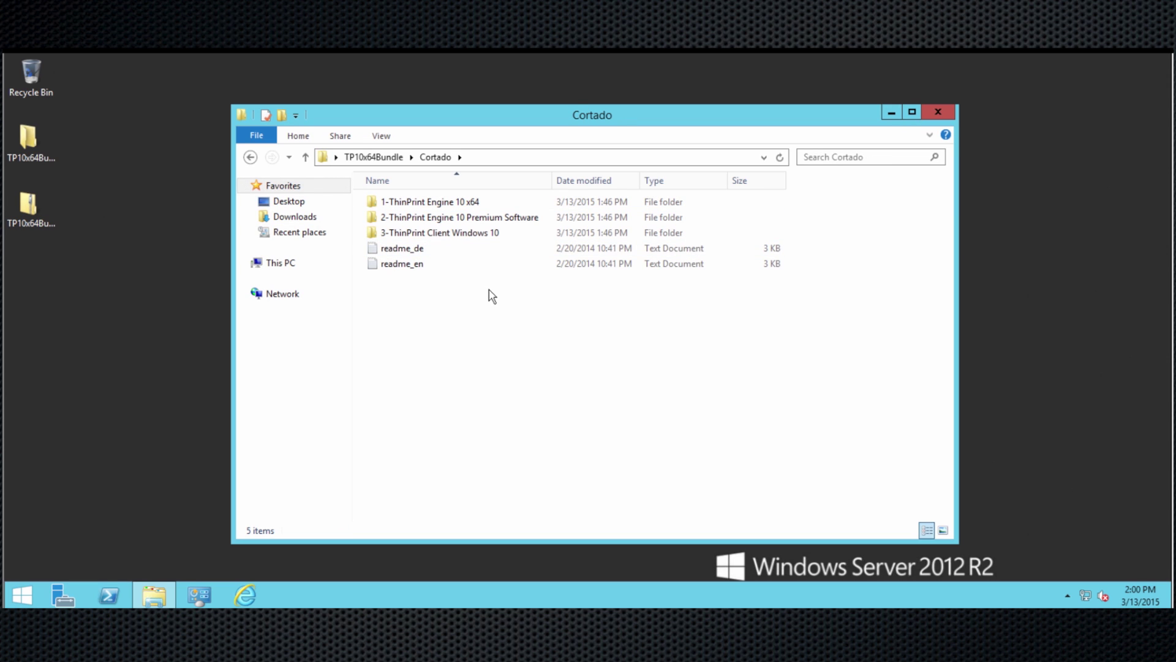
left_click(448, 202)
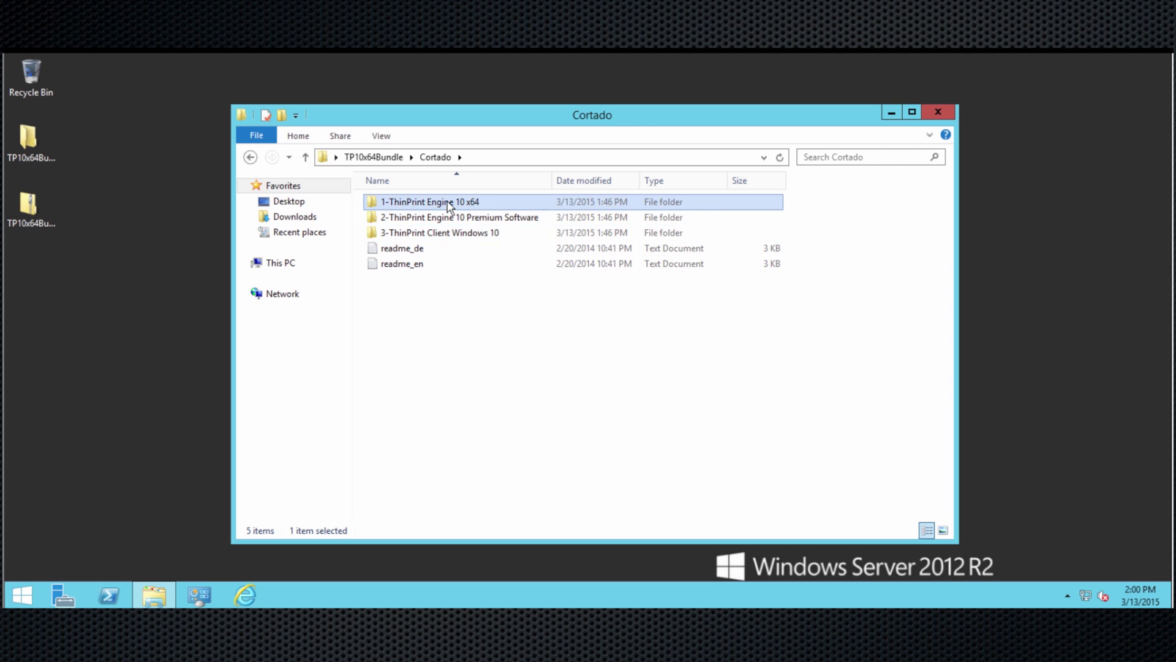
double_click(447, 203)
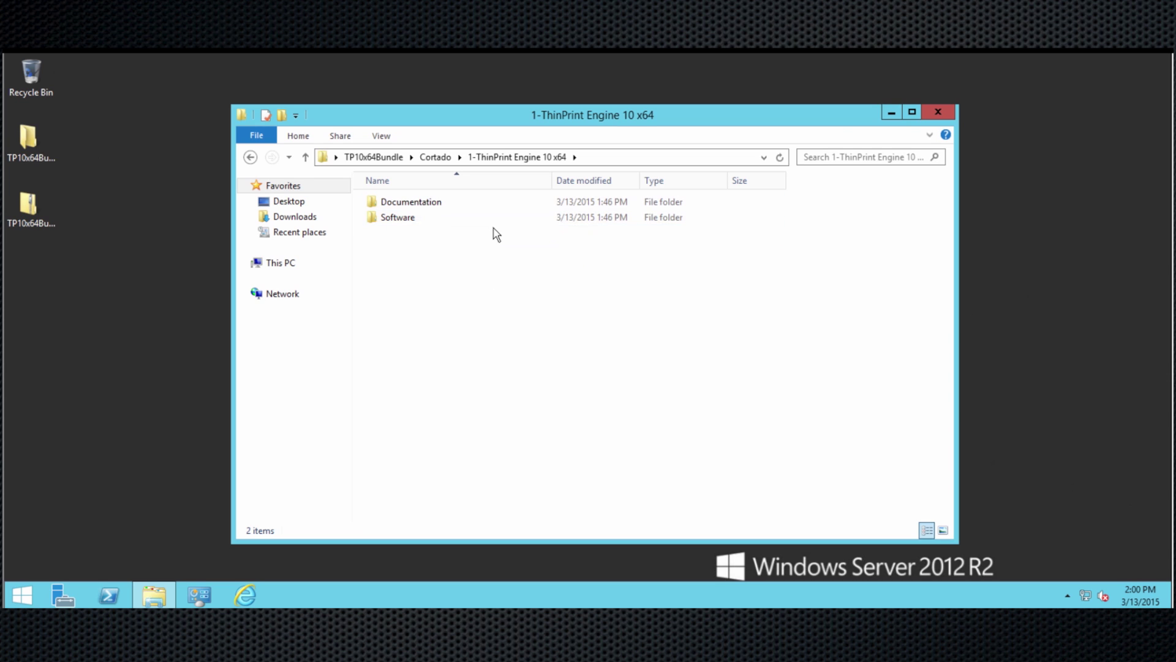
Look into the Documentation folder, and run Setup_ThinPrint10_Complete_x64 from the Software folder
double_click(424, 204)
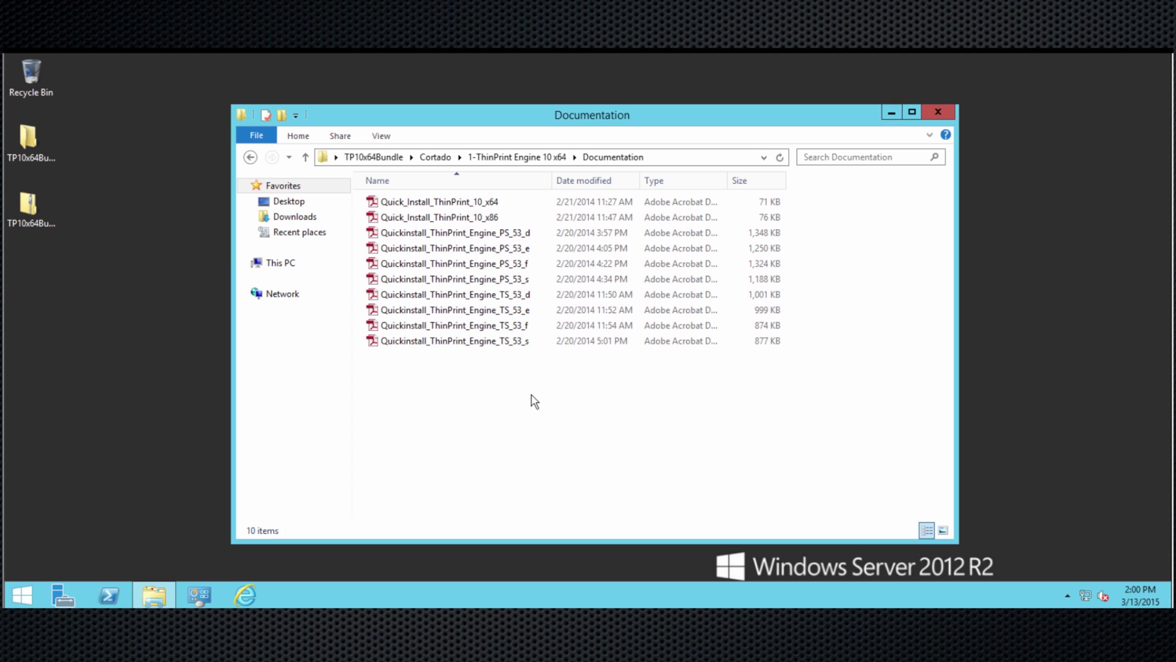
left_click(250, 158)
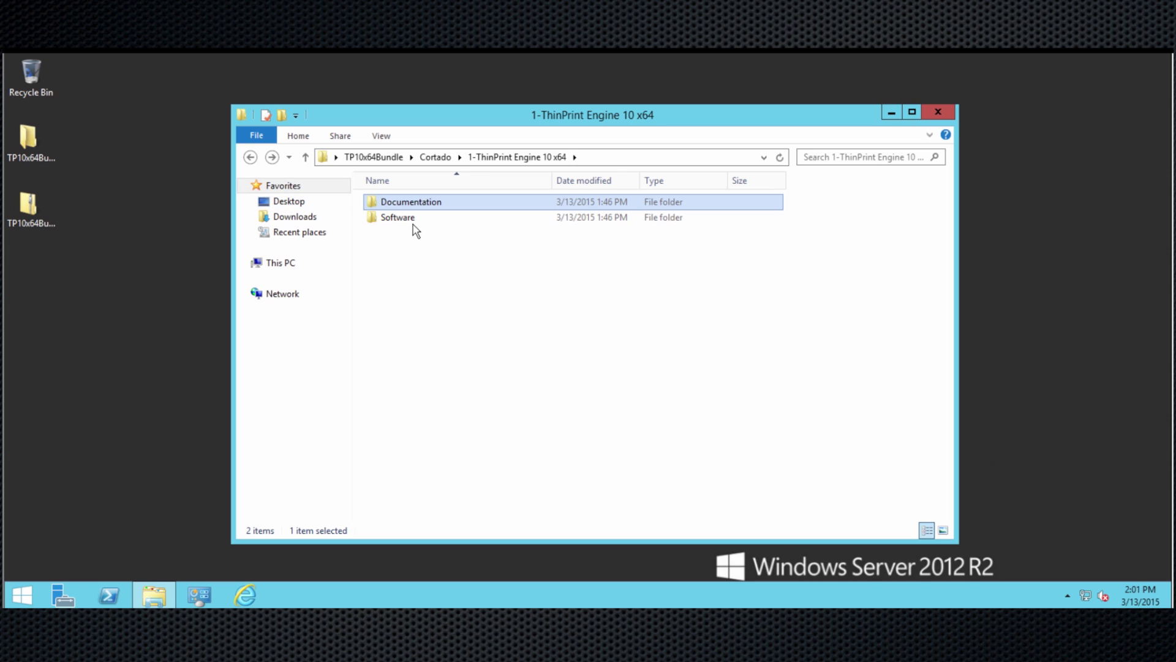
left_click(404, 218)
double_click(404, 216)
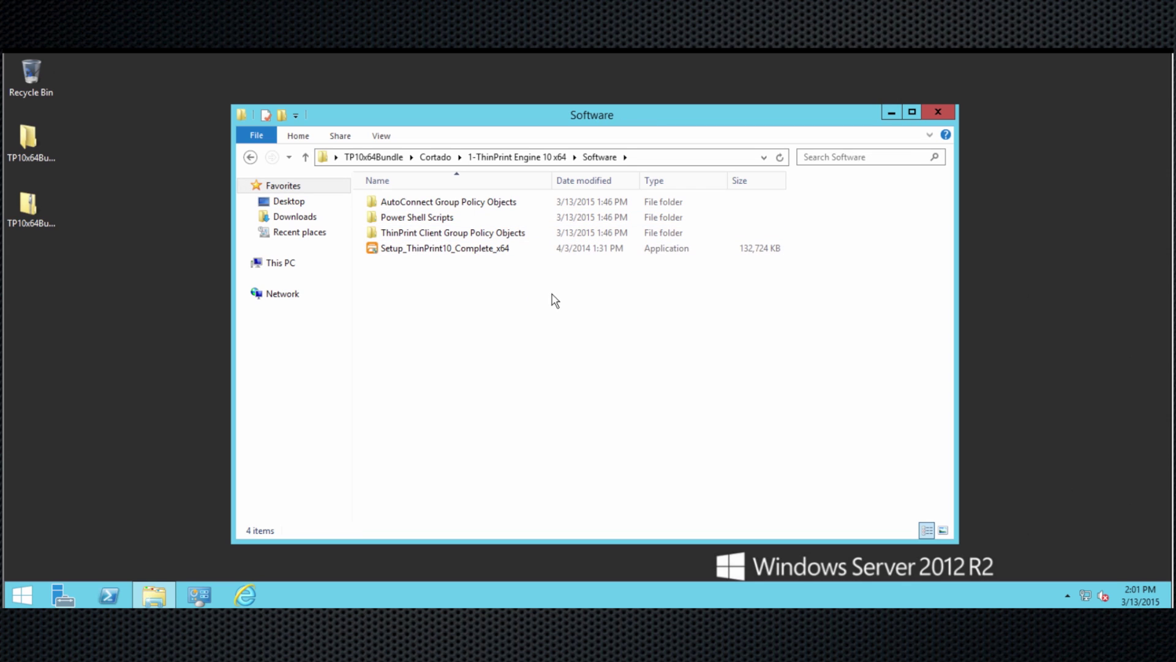
double_click(454, 251)
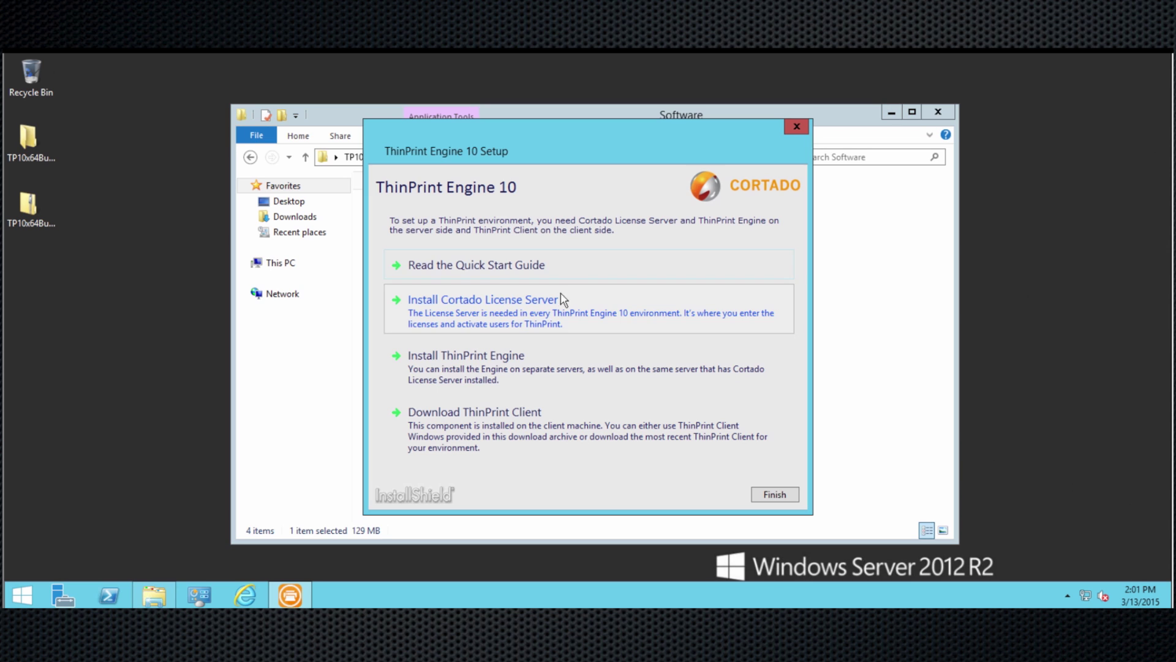
View the Quick Start Guide, and start installing Cortado License Server with its required items and readiness check
left_click(486, 269)
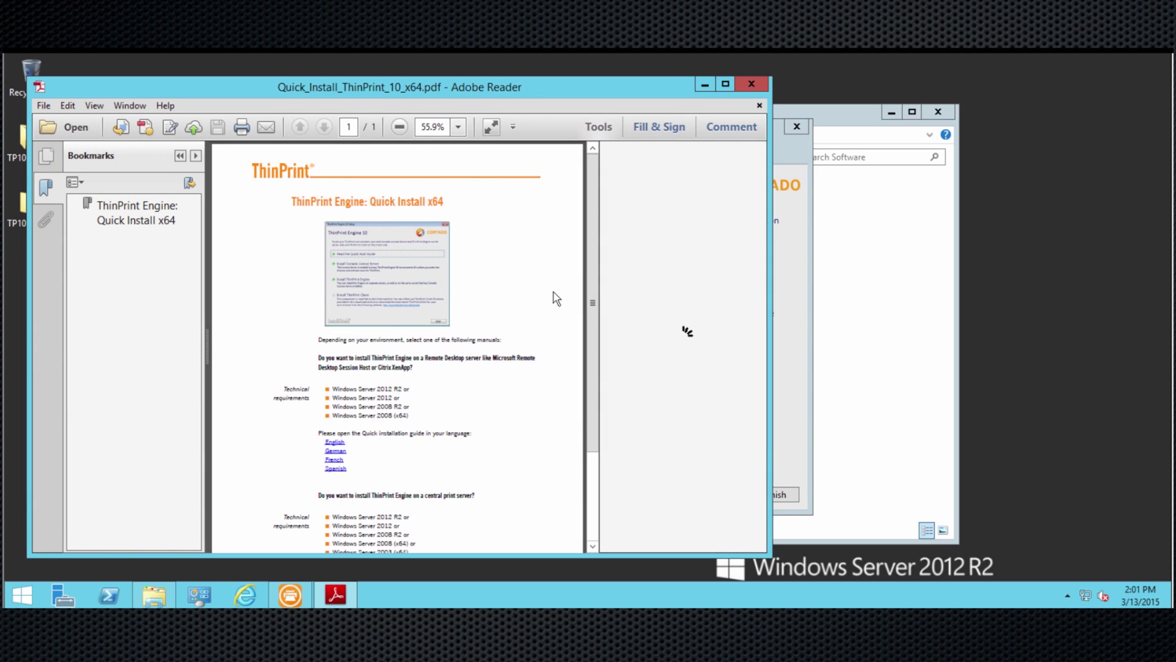
left_click(754, 85)
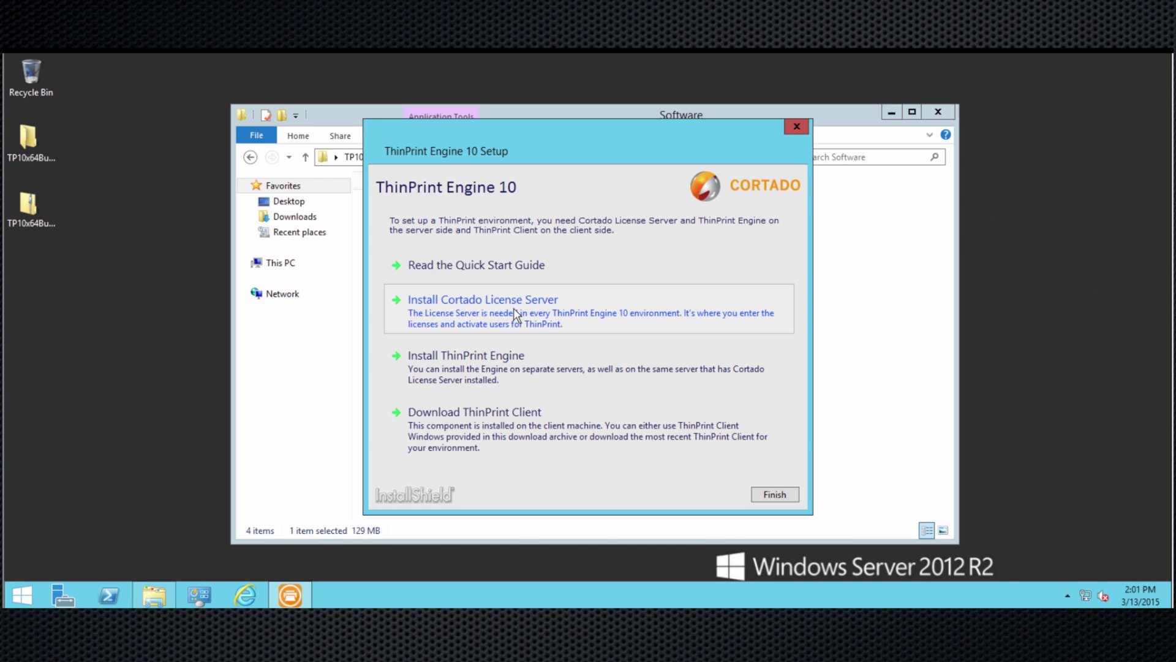
left_click(496, 311)
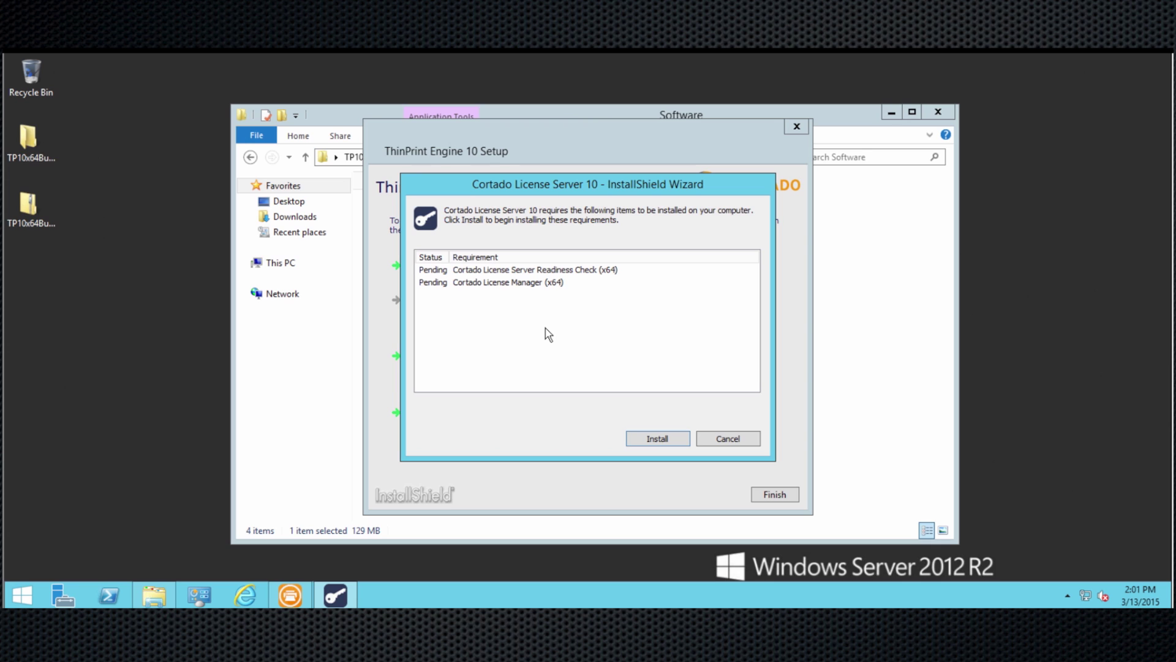
key("Return")
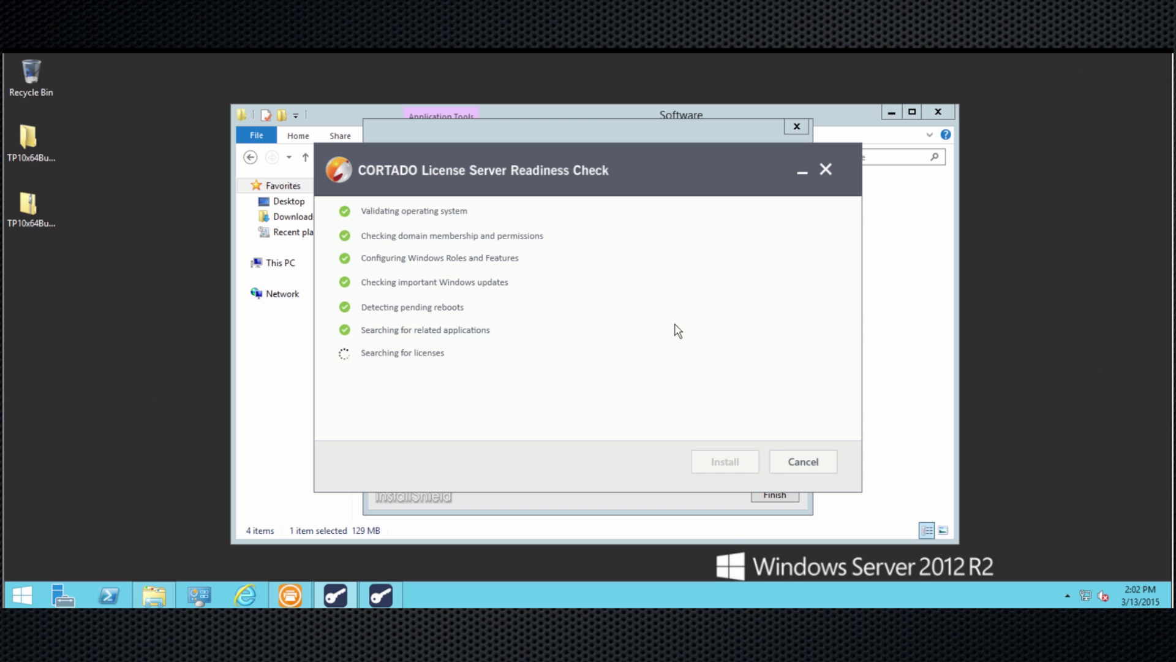
left_click(725, 462)
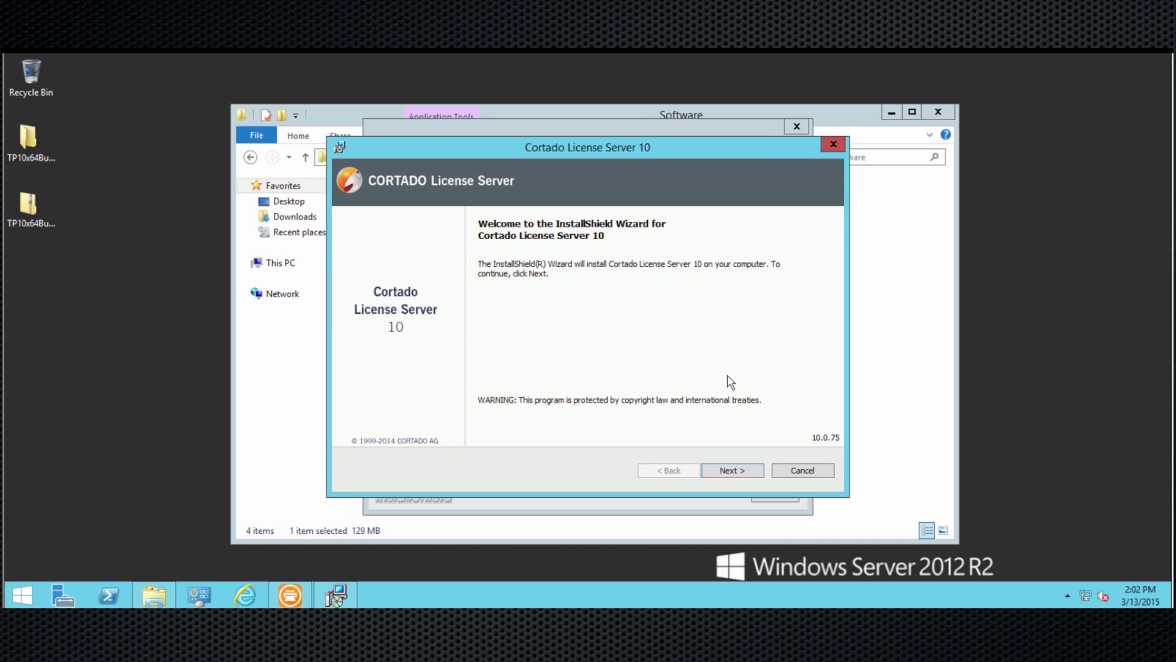
Accept the license agreement and install Cortado License Server 10 in the default destination folder
left_click(738, 470)
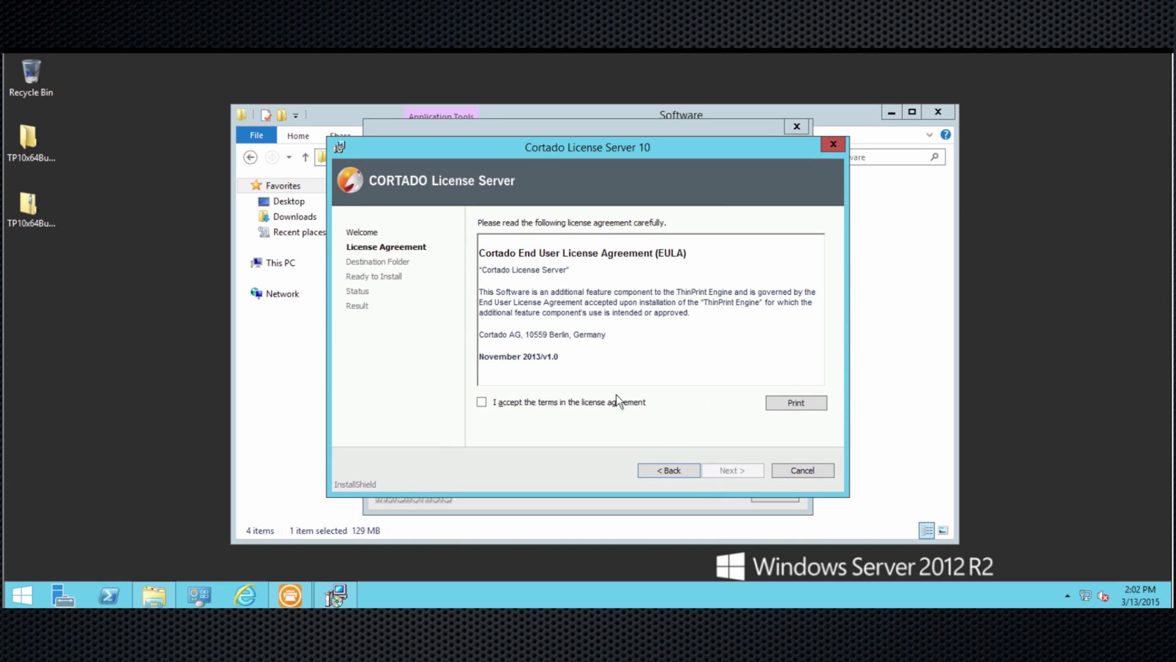
left_click(481, 402)
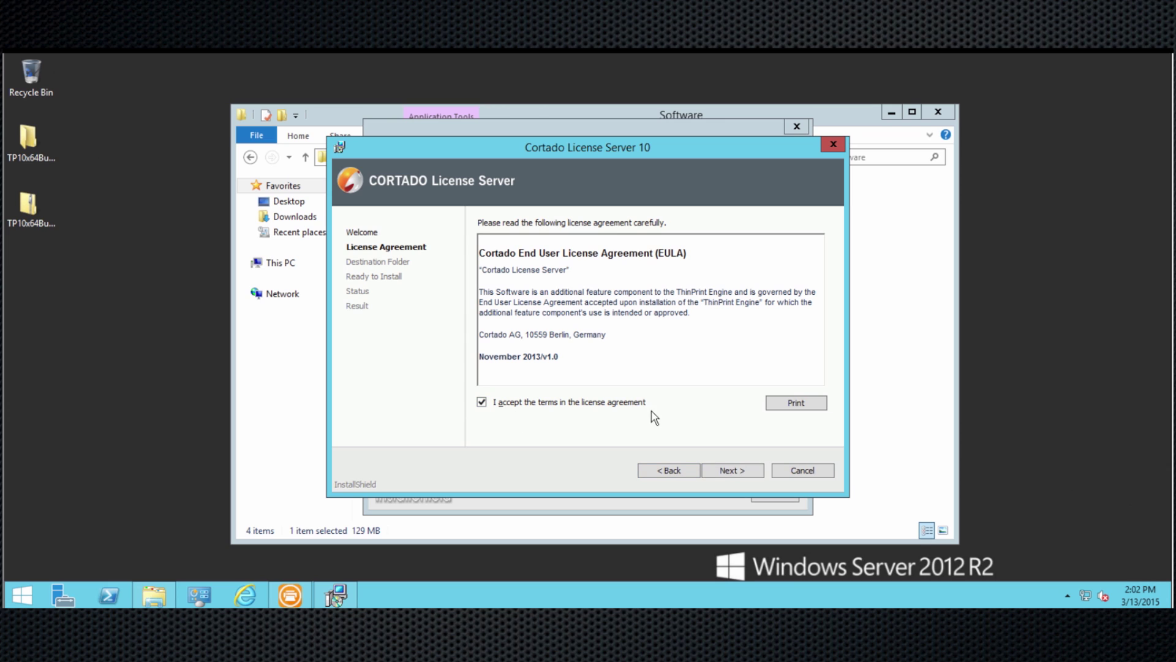
left_click(738, 473)
left_click(733, 473)
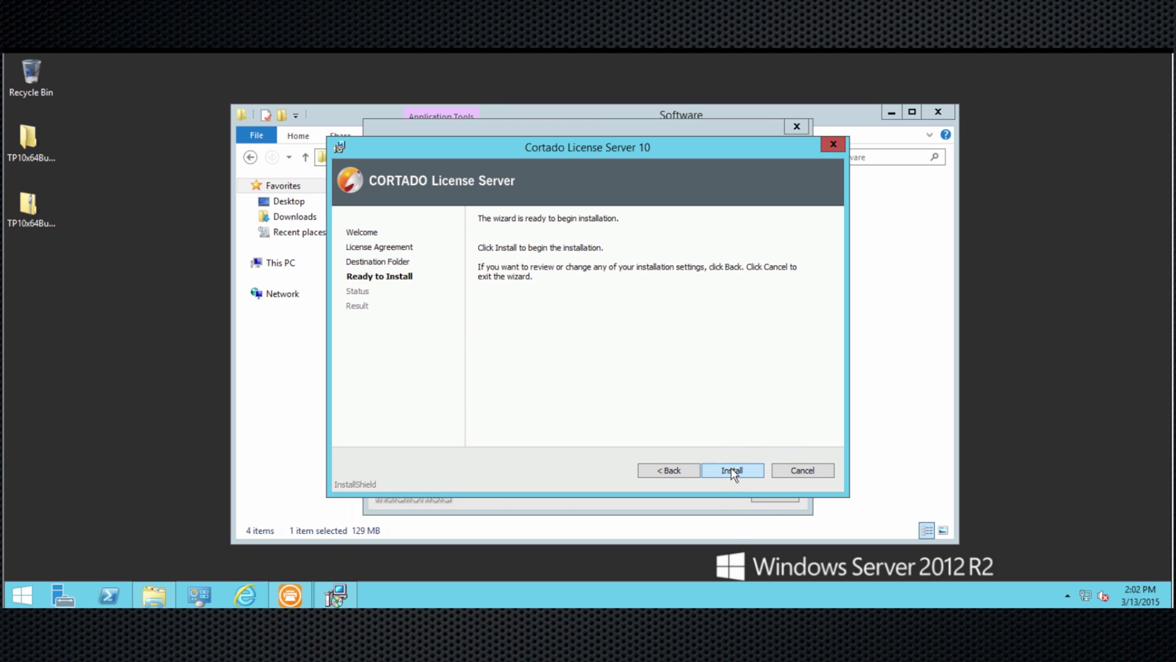
left_click(738, 472)
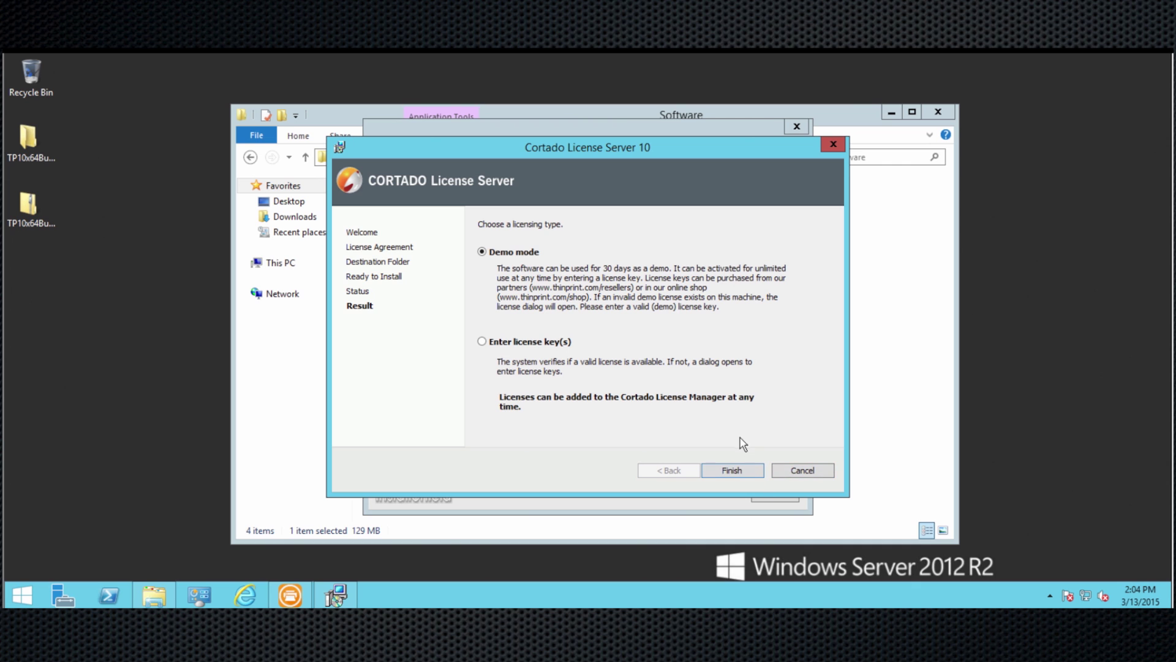
Finish the License Server wizard in Demo mode and enter the account username in the Cortado Management Console login
left_click(732, 470)
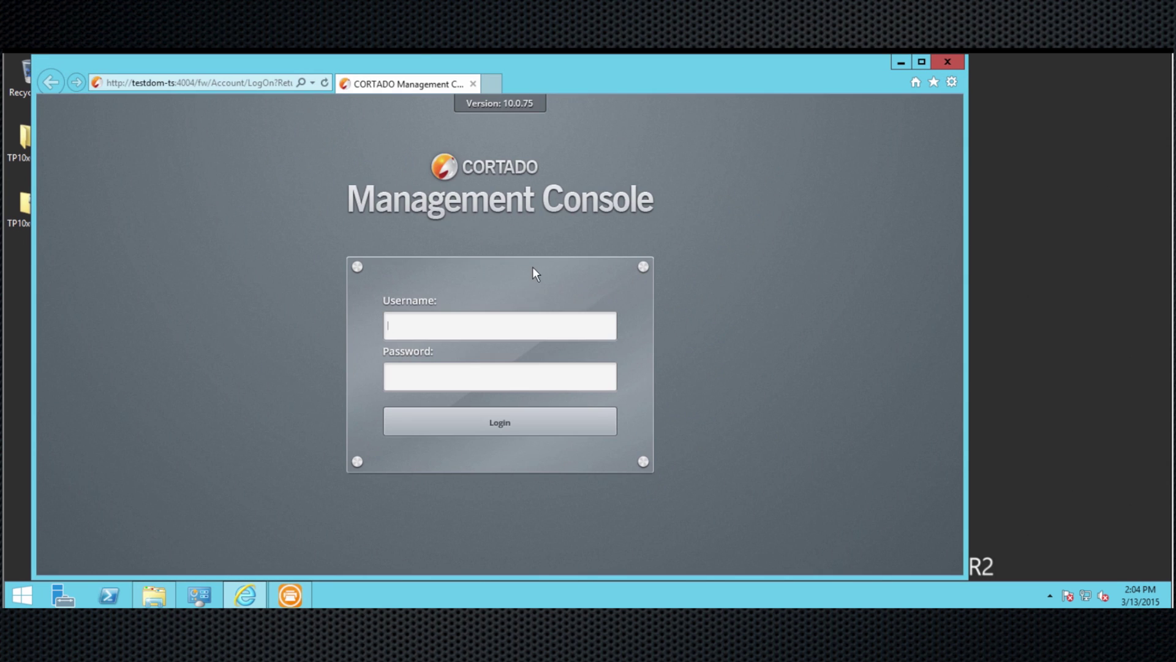
type("testdom")
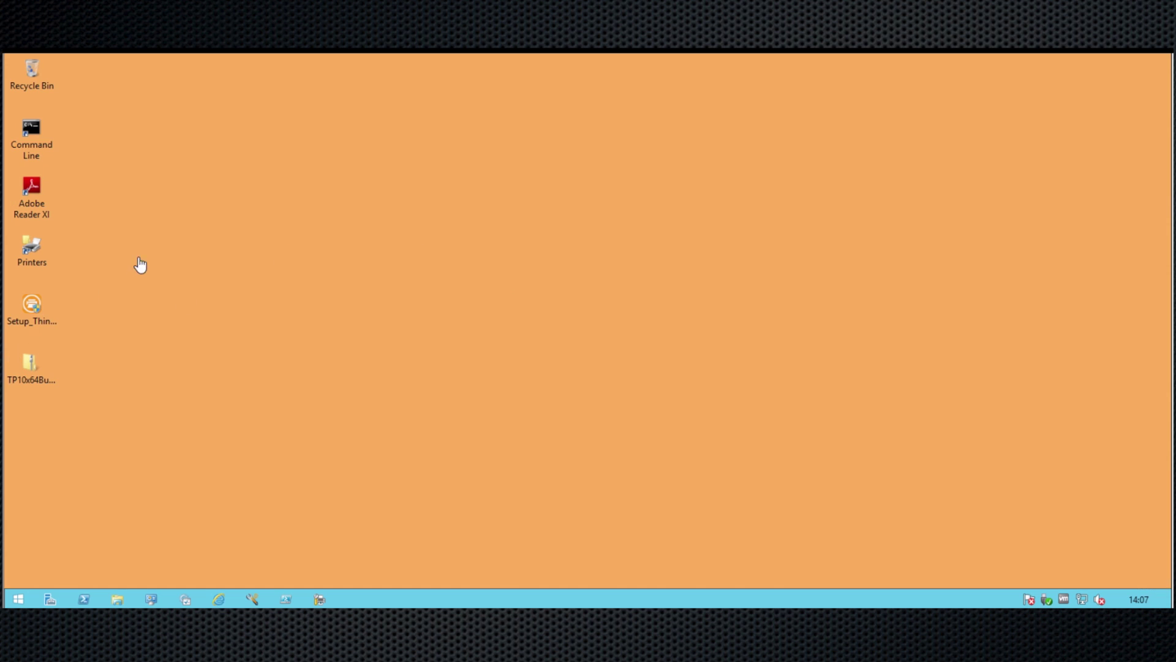
Examine the installed printers and their driver models in the Printers folder, and close it
left_click(33, 251)
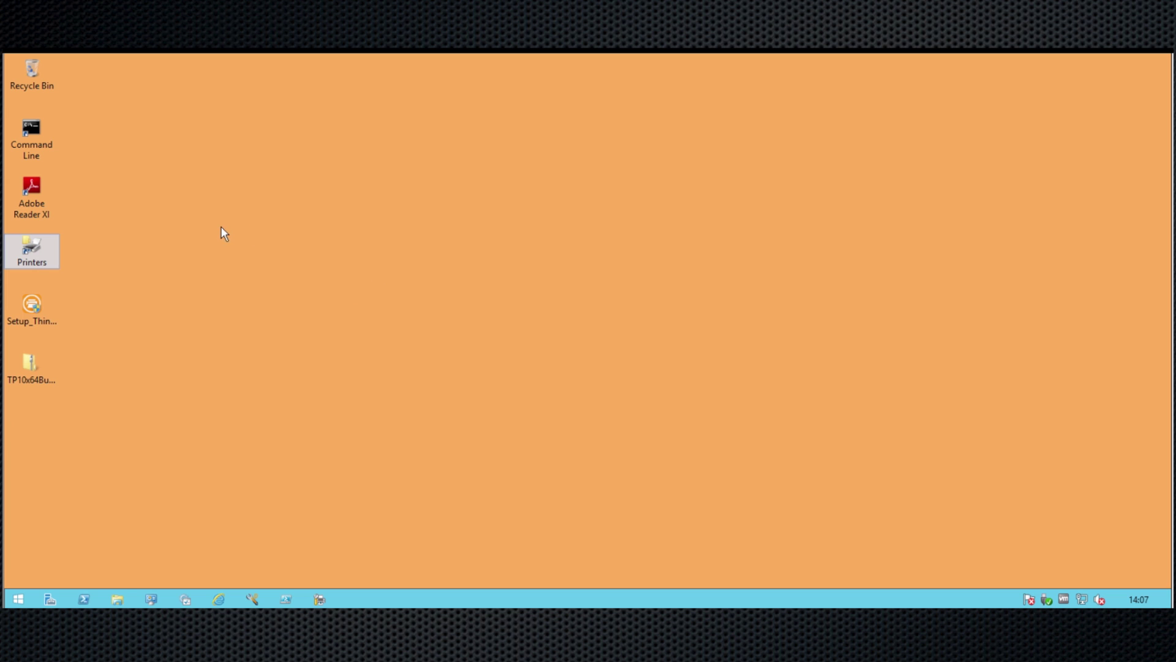
double_click(32, 250)
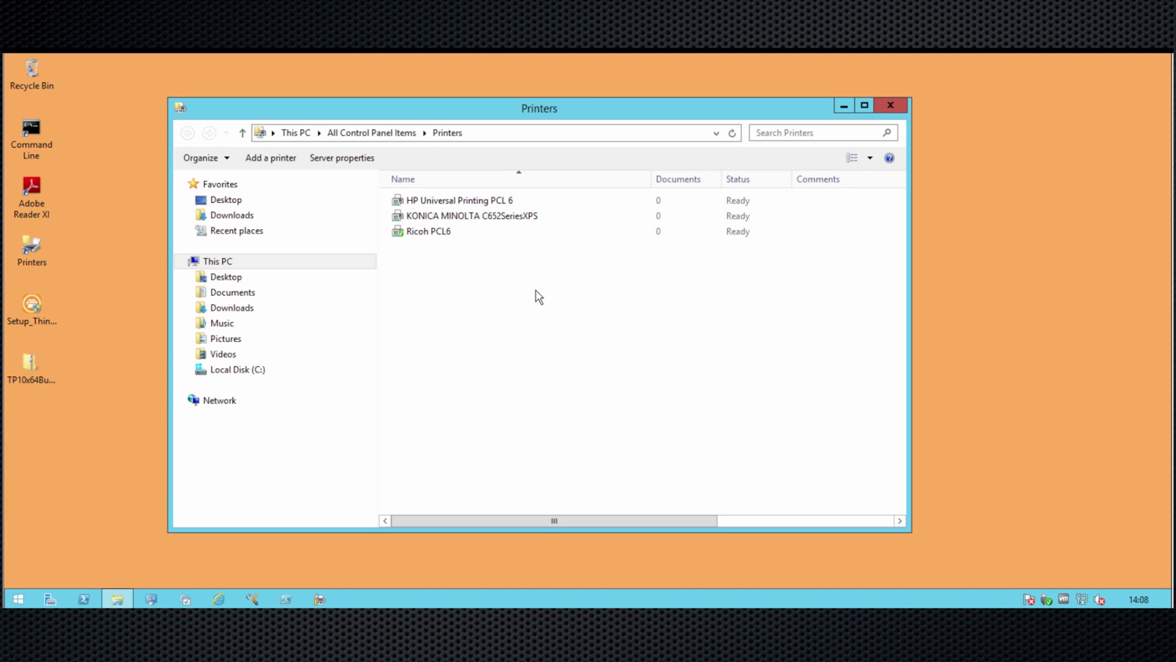
left_click_drag(598, 520, 781, 521)
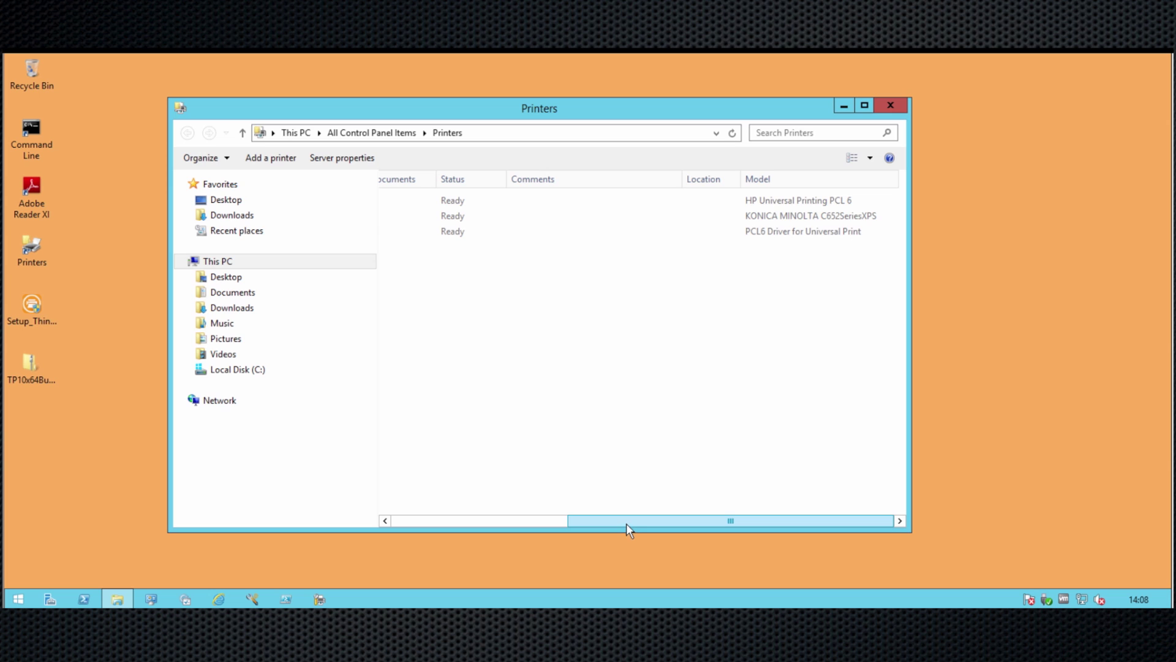
left_click_drag(612, 519, 446, 519)
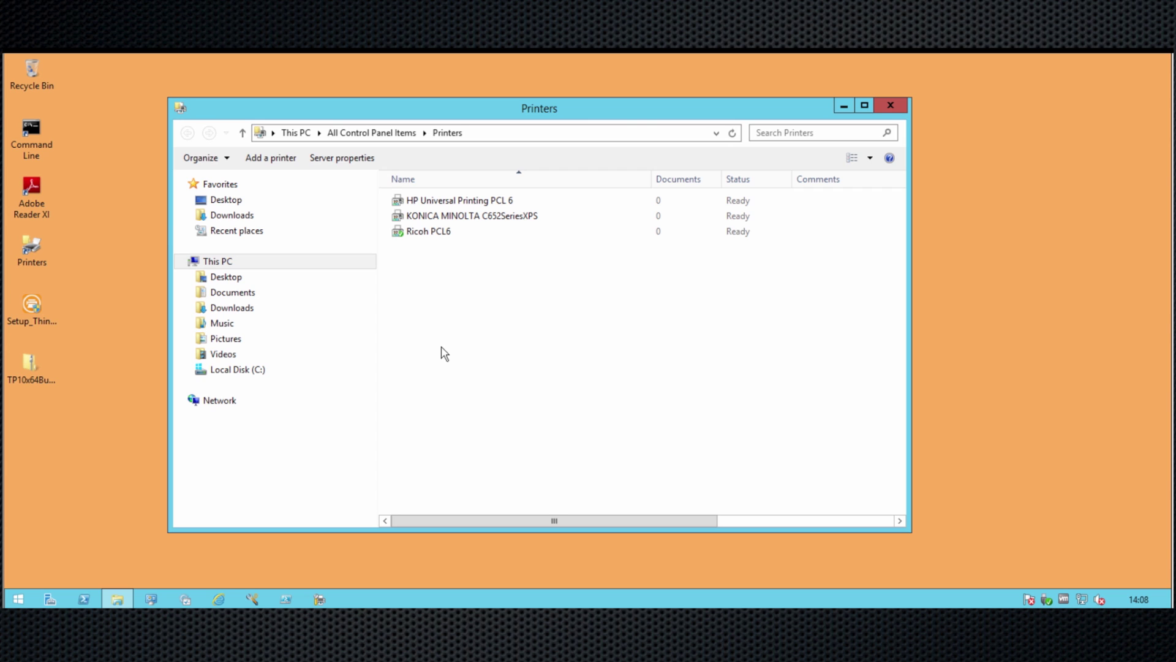
left_click(890, 105)
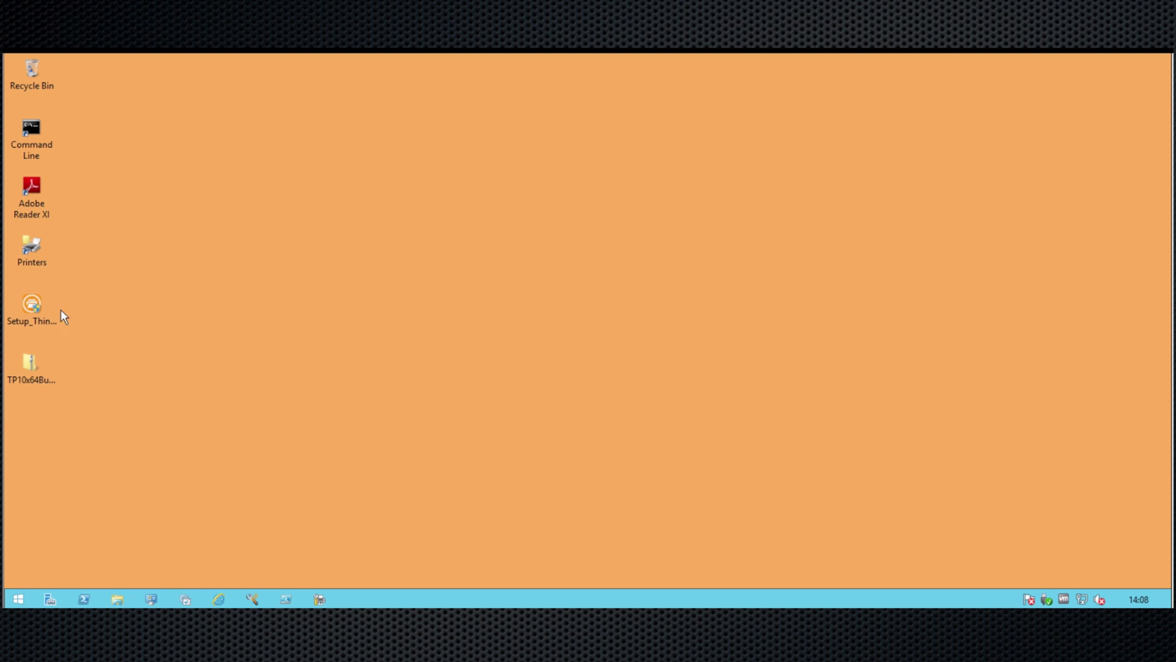
Run the ThinPrint setup from the desktop with permission to make changes, and start the ThinPrint Engine installation with Englisch as the language
double_click(28, 310)
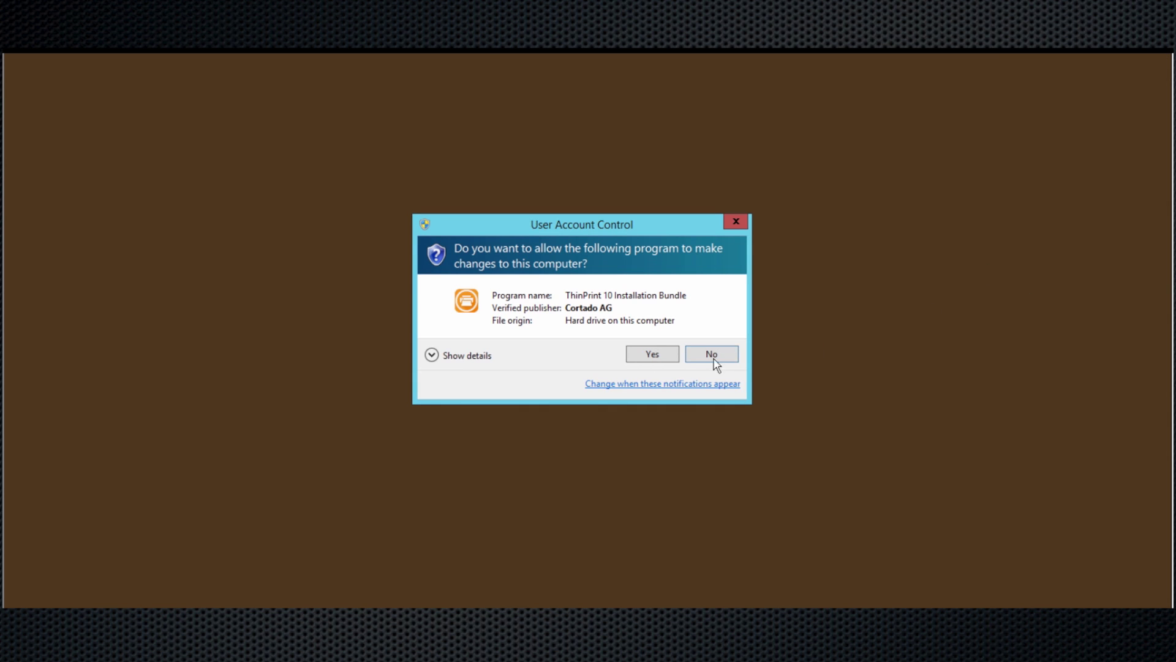
left_click(658, 354)
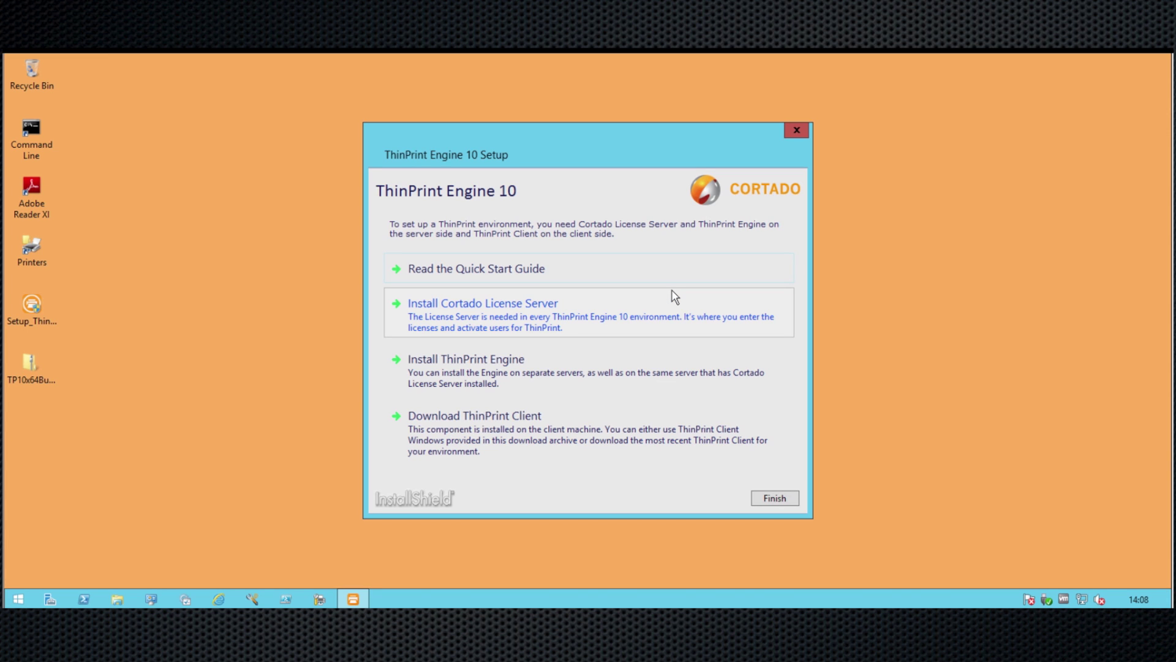
left_click(468, 371)
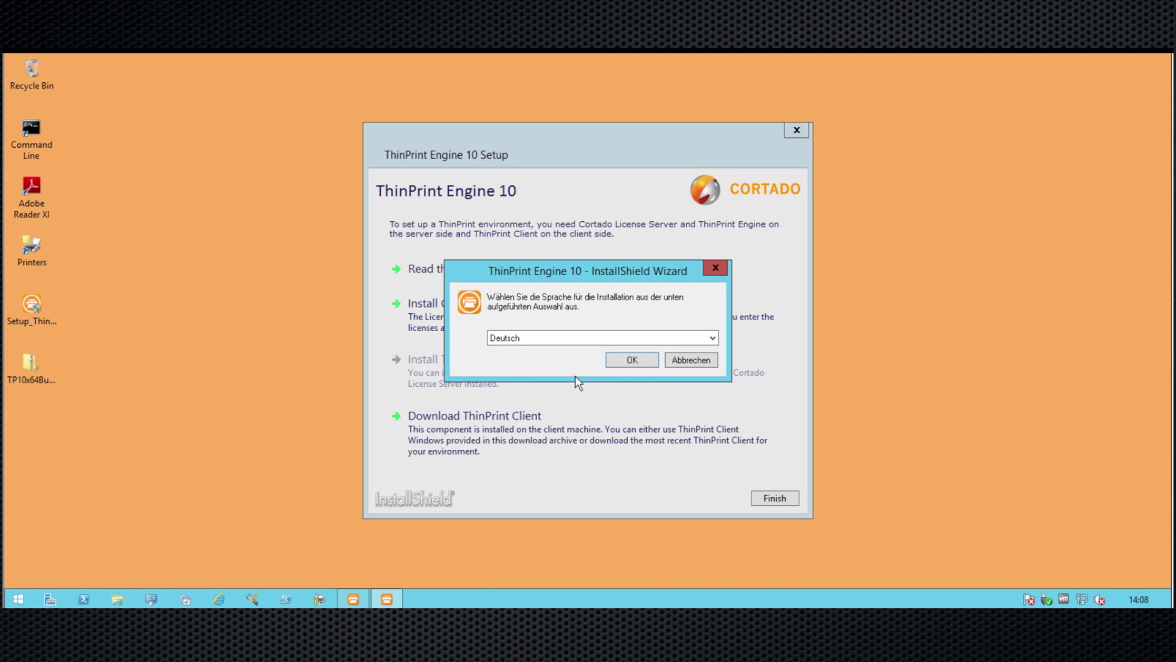
left_click(712, 337)
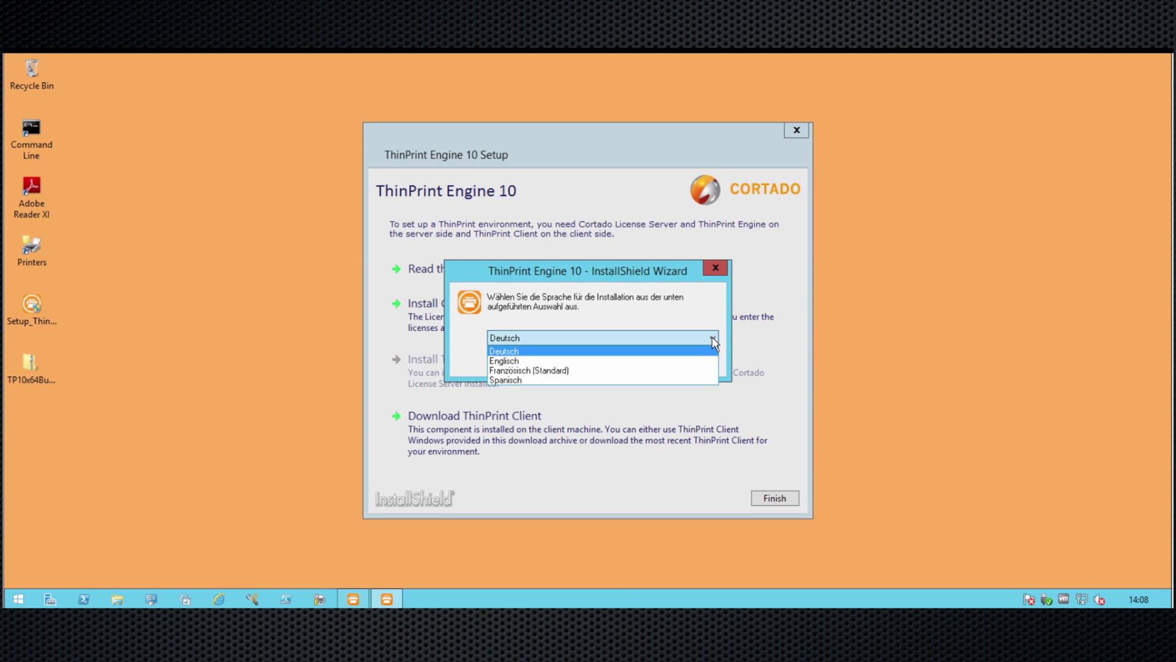
left_click(626, 361)
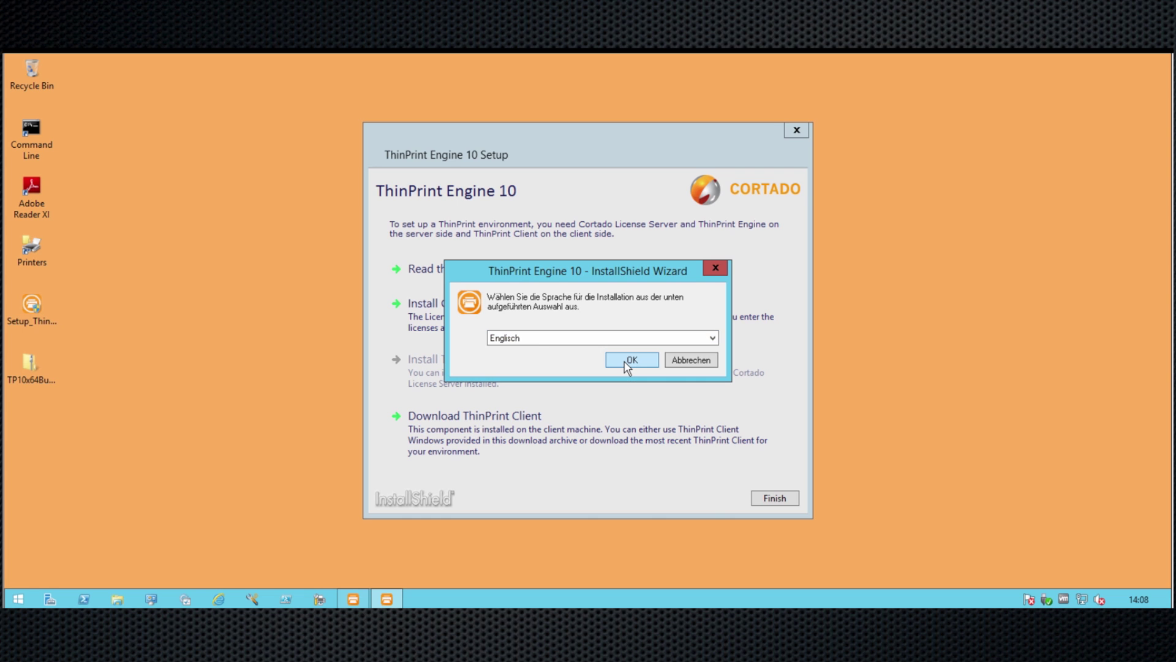
left_click(627, 361)
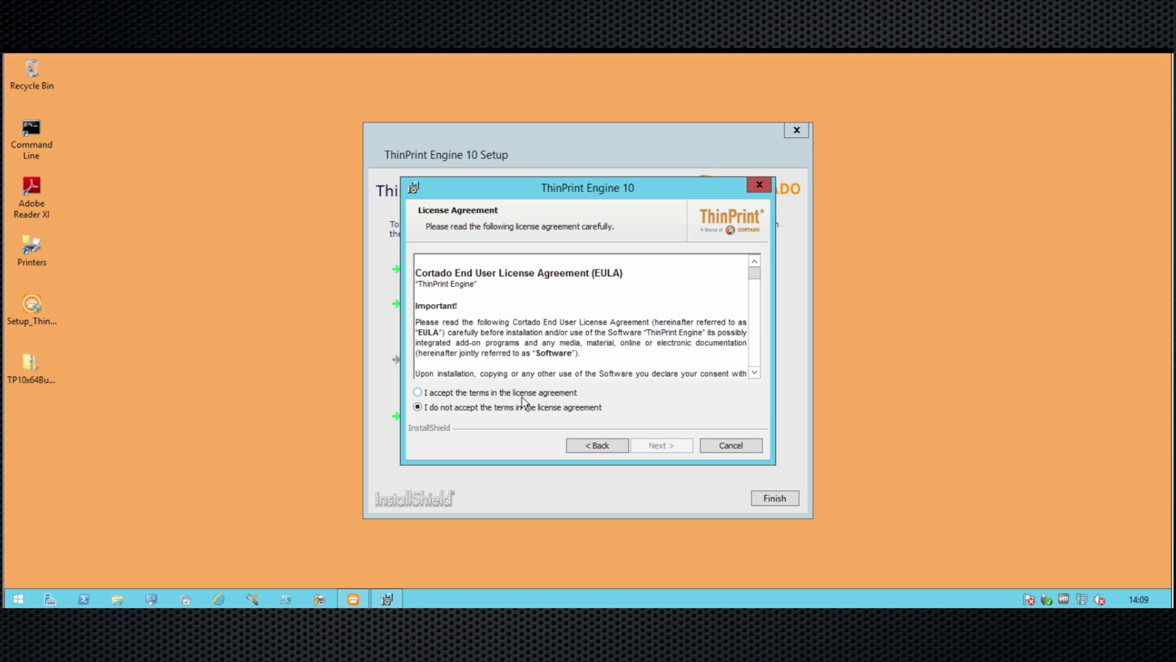
Accept the ThinPrint Engine 10 license agreement and install it with the Print Server role in the default destination folder
left_click(518, 394)
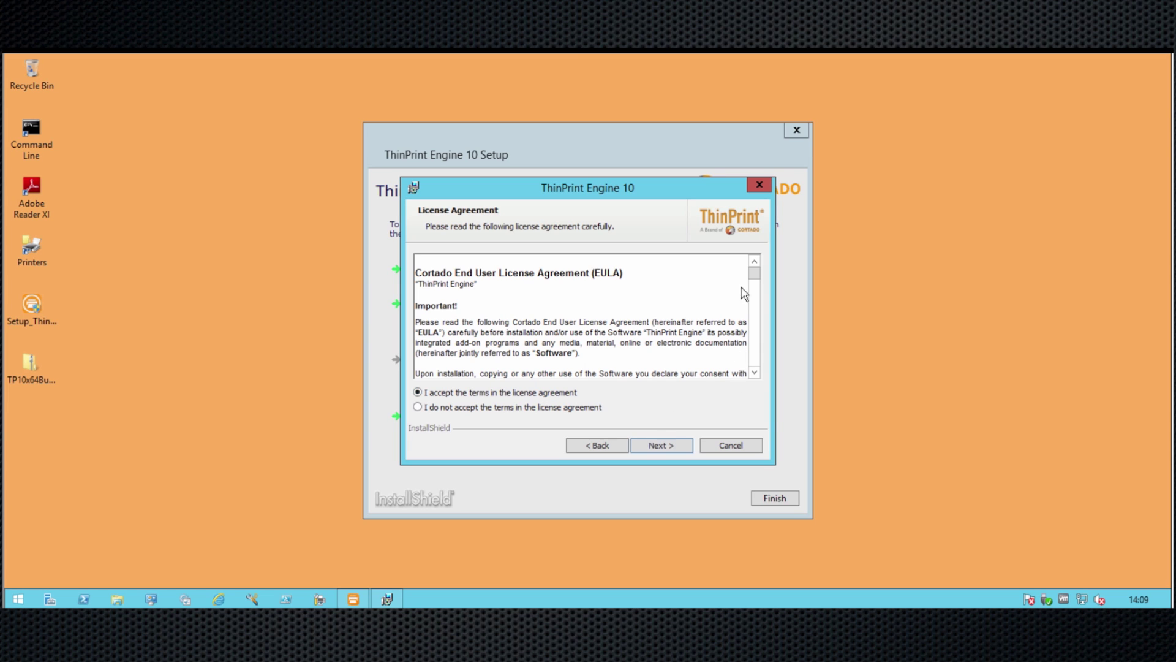
left_click(656, 446)
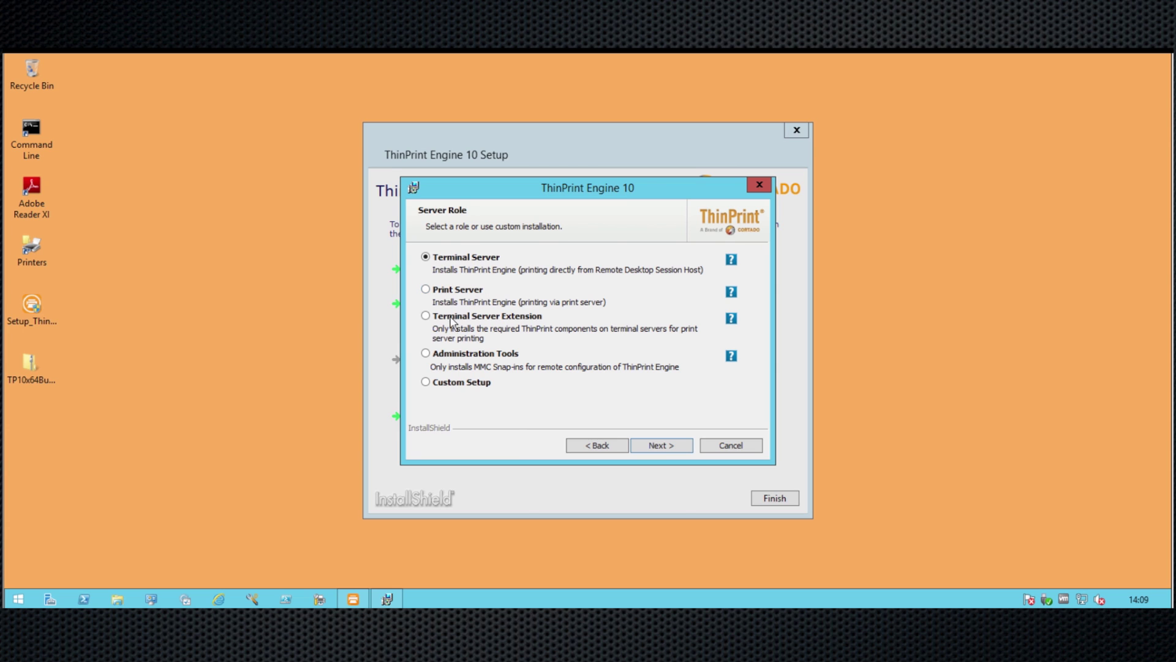
left_click(427, 290)
left_click(665, 449)
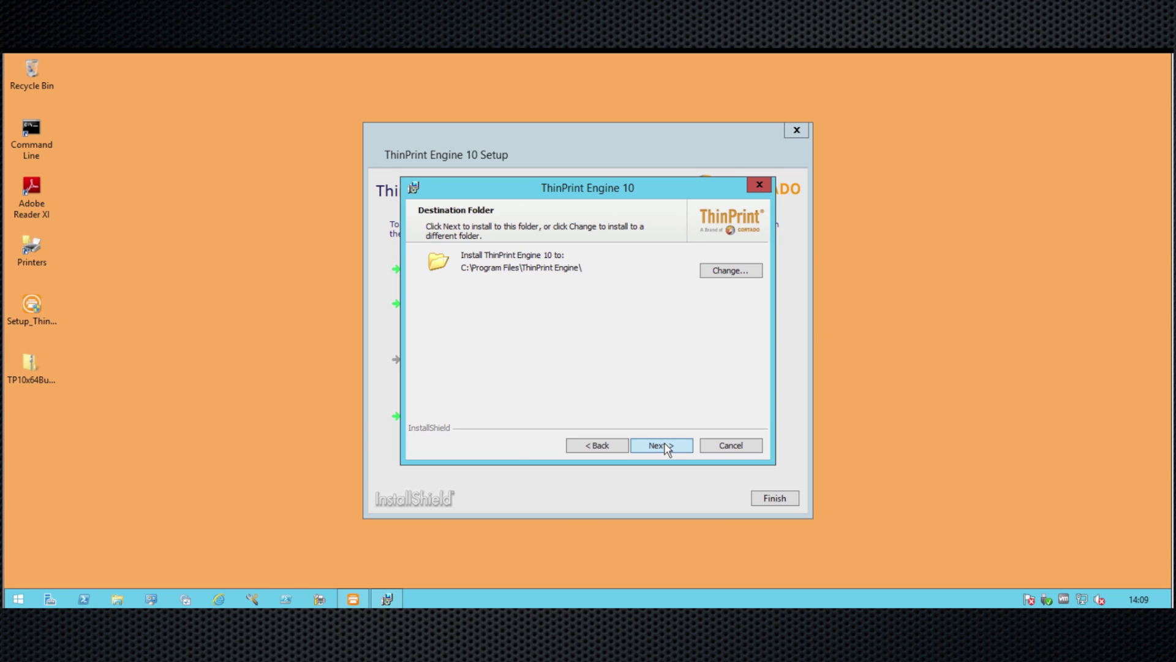
left_click(665, 444)
left_click(665, 446)
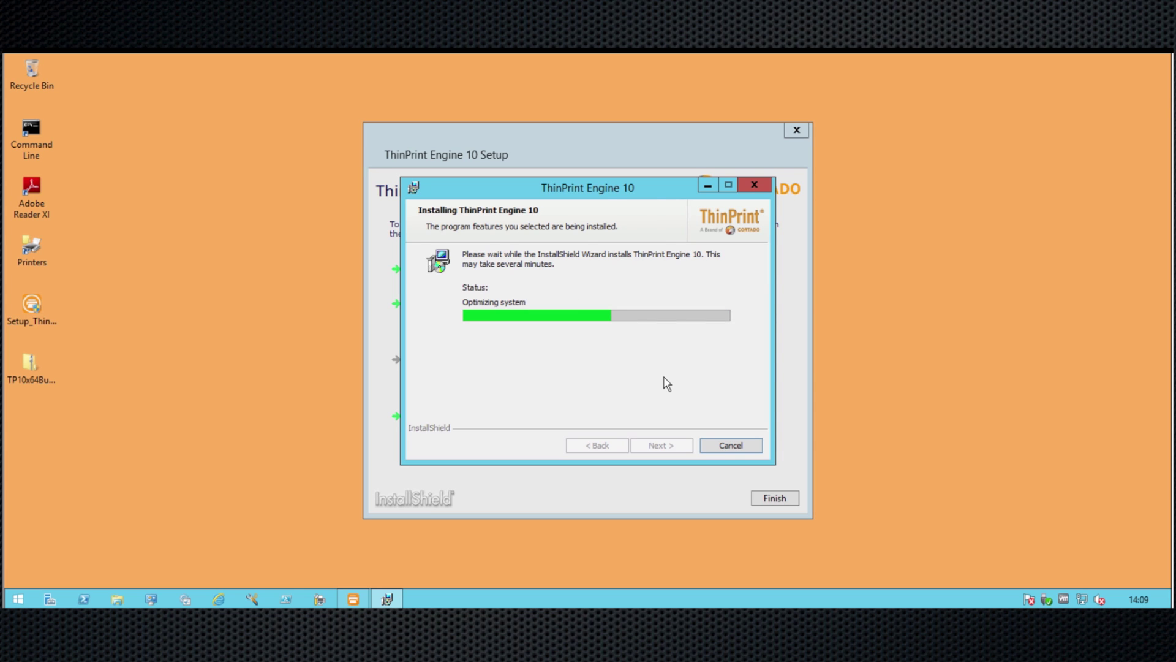
key("Return")
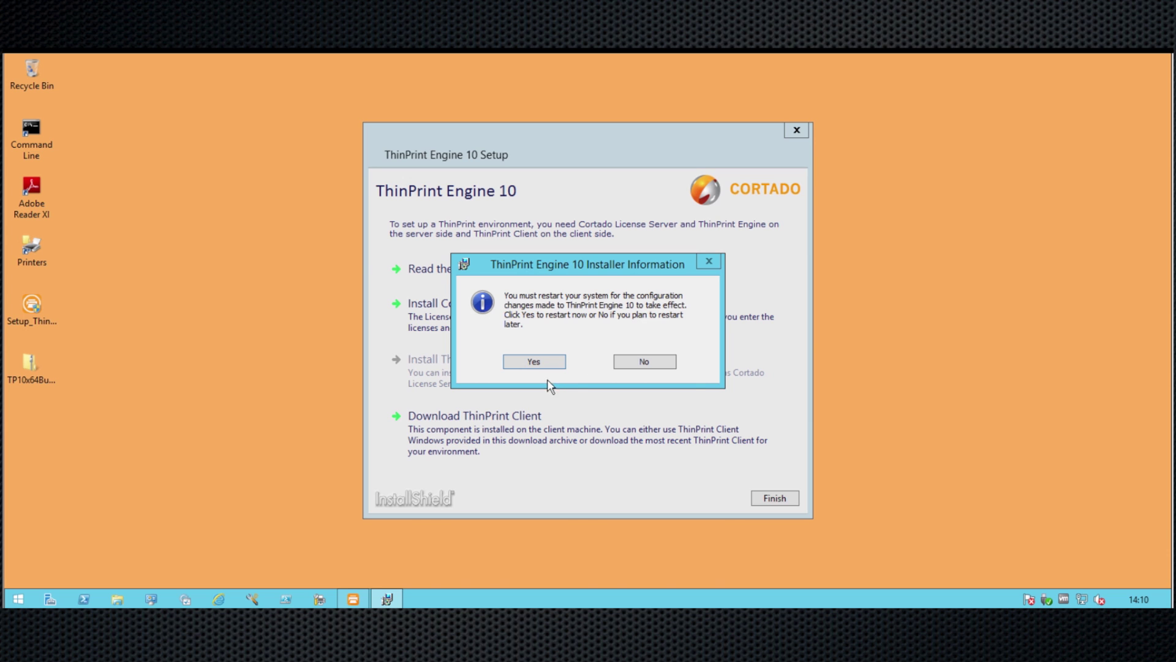
Restart the server to apply the ThinPrint Engine configuration and sign in to Windows with the account password
left_click(534, 362)
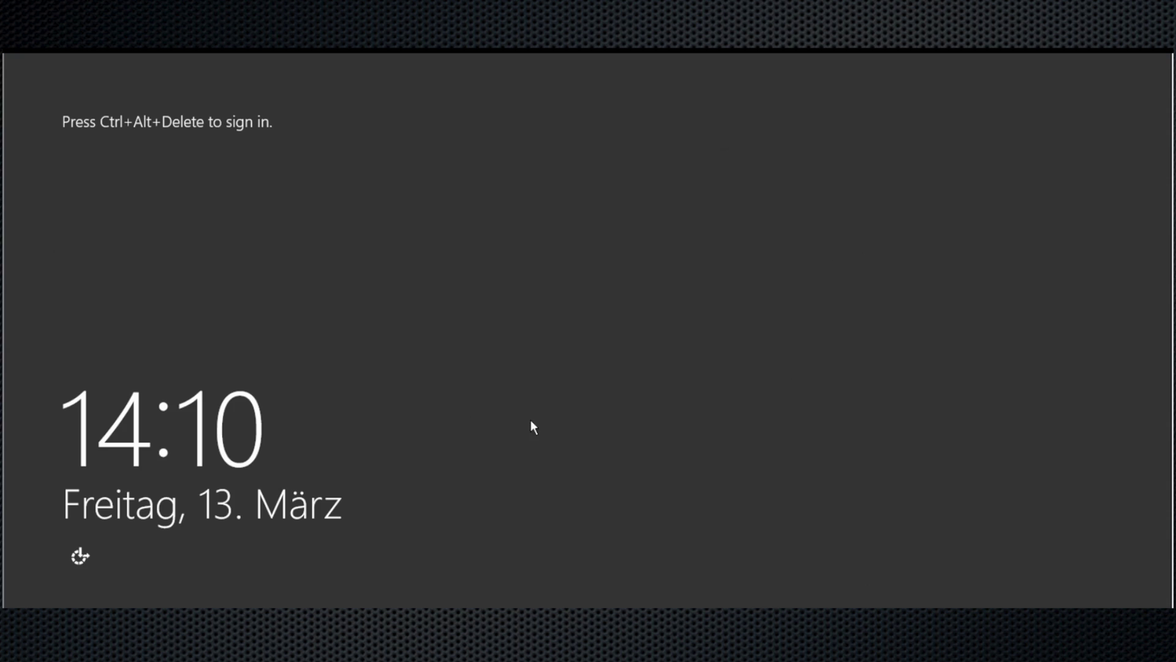
key("ctrl+alt+Delete")
type("****")
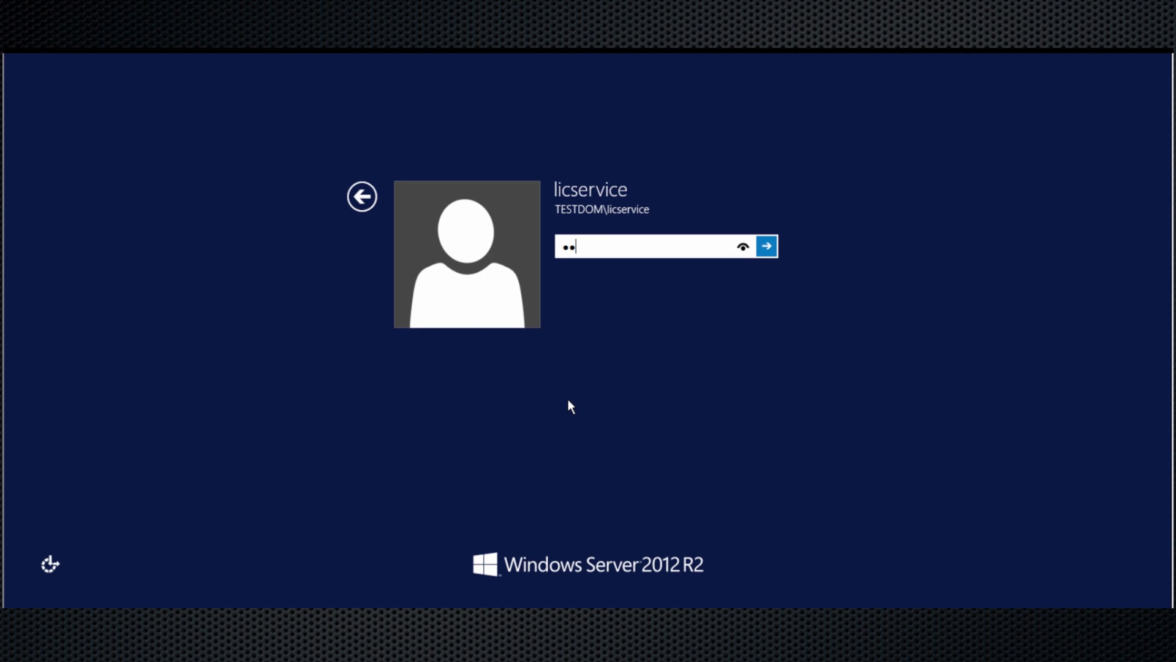
type("****")
key("Return")
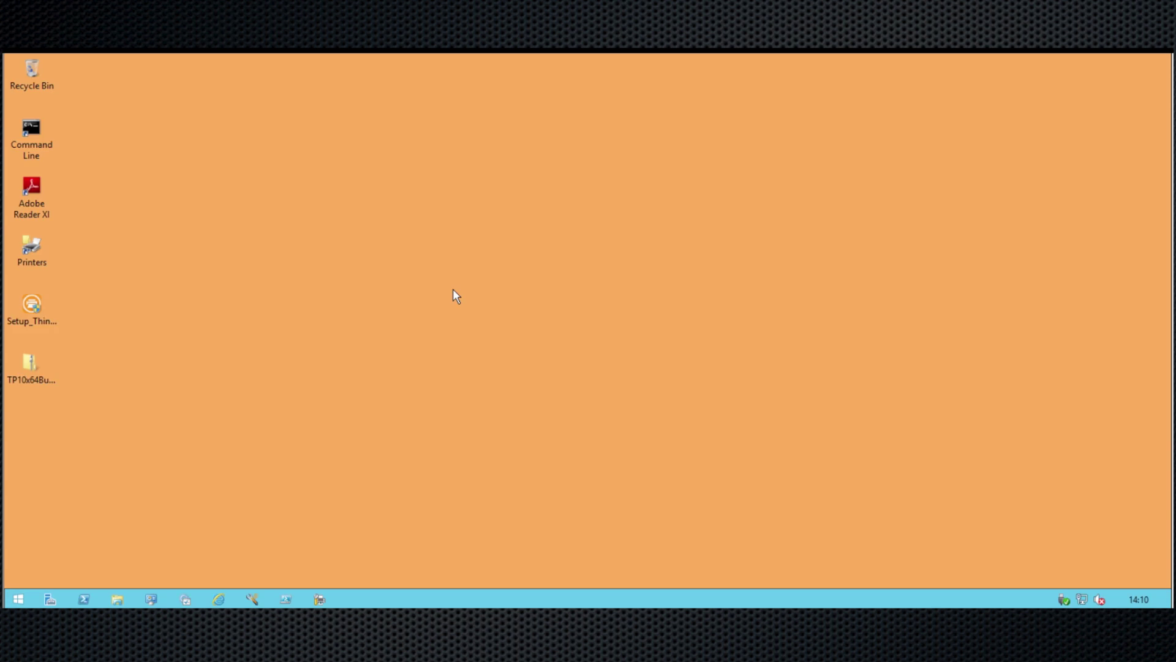
Start ThinPrint Configuration with permission to make changes and show the V-Layer printer list of ThinPrint Engine (TESTDOM-PS)
key("super")
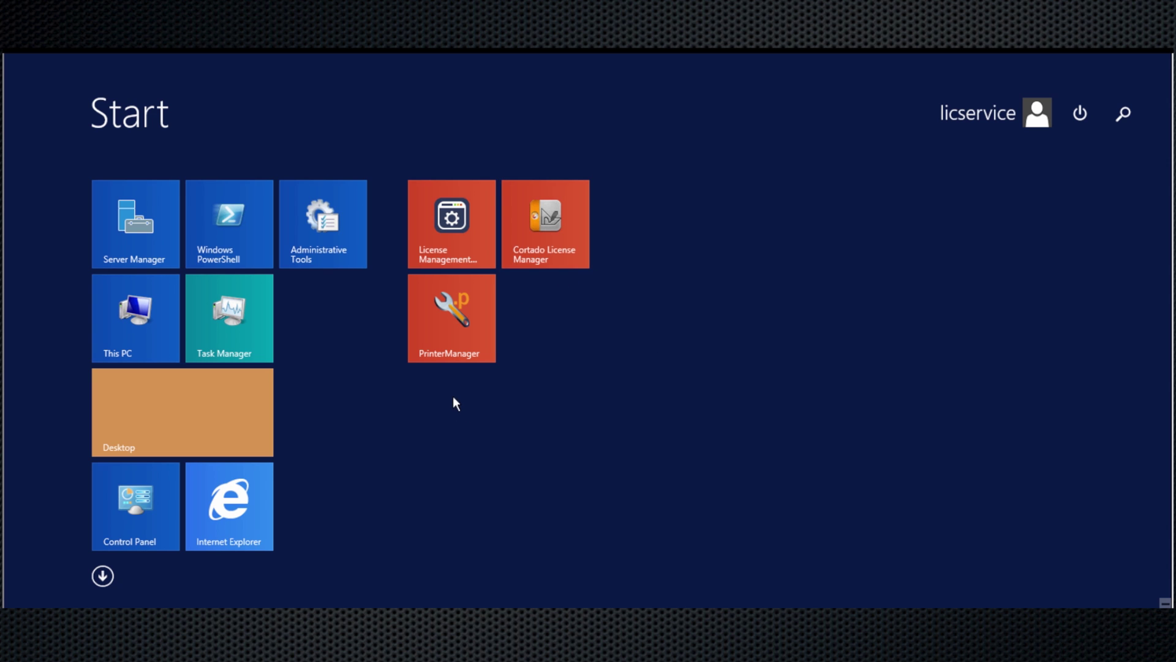
left_click(103, 575)
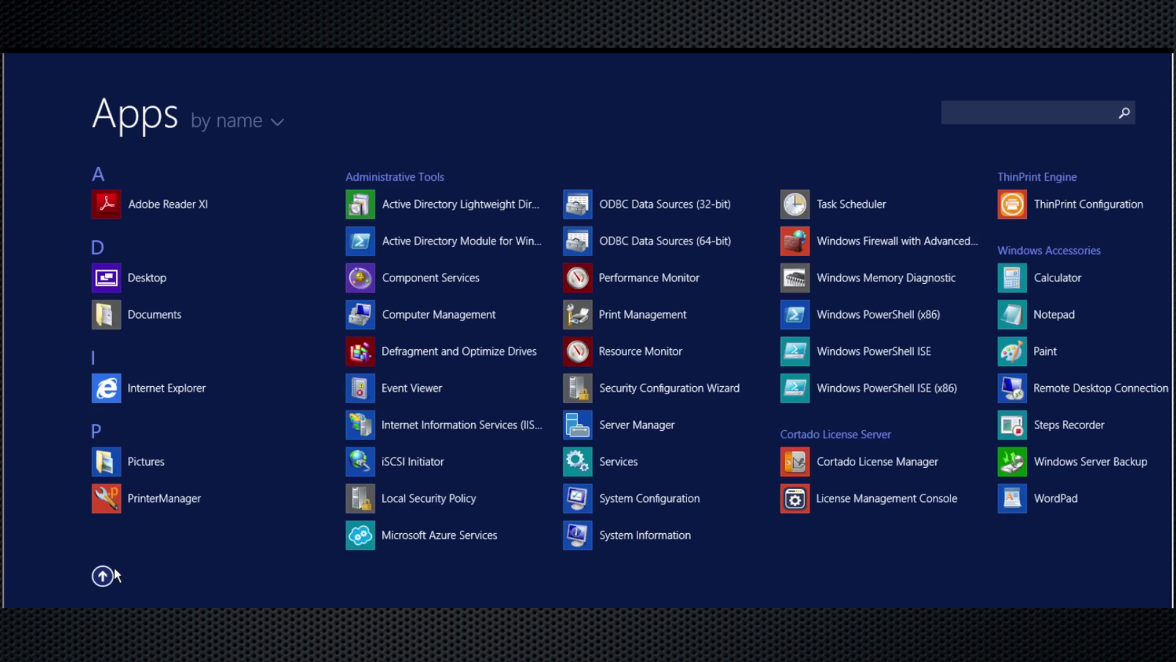
left_click(1089, 201)
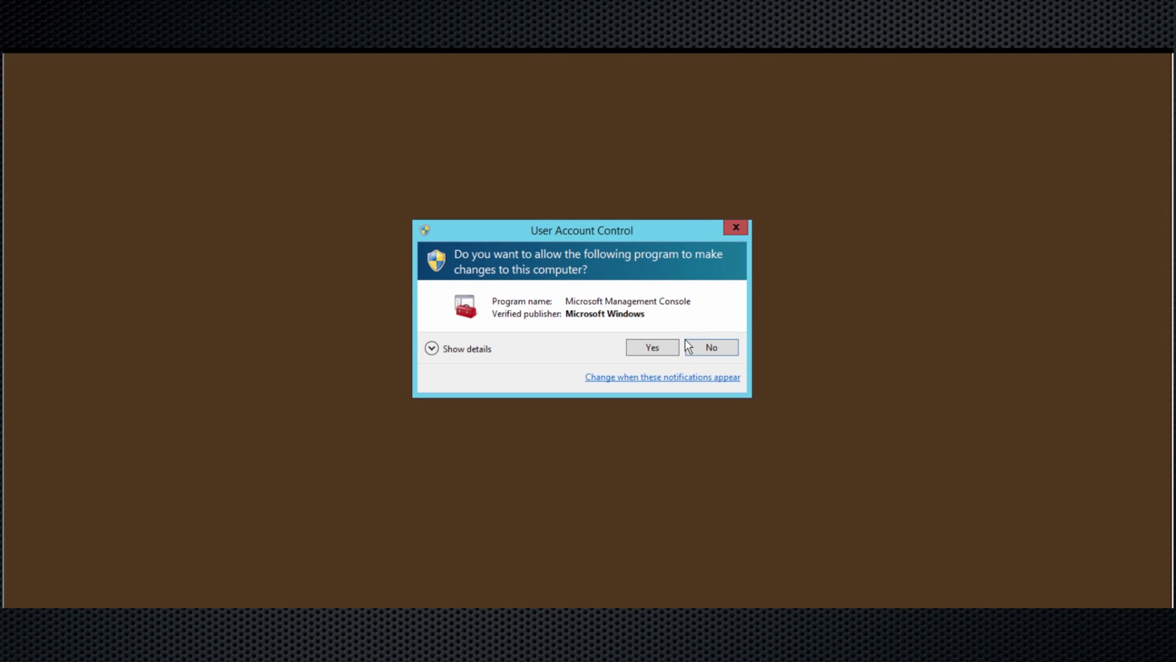
left_click(652, 351)
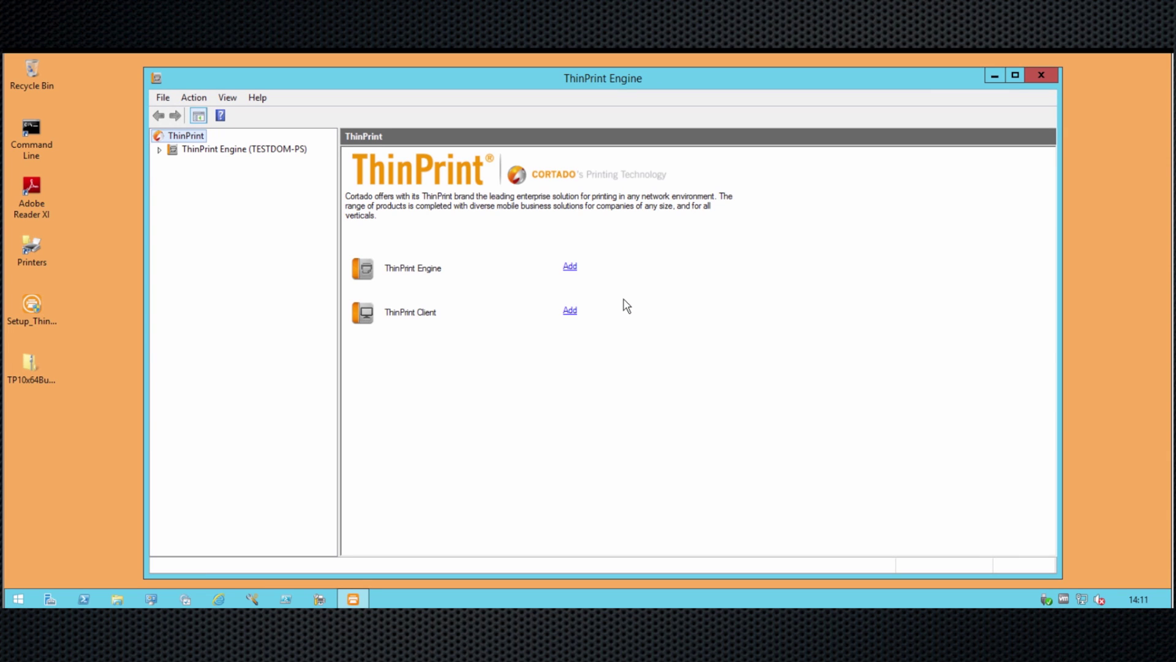
left_click(159, 150)
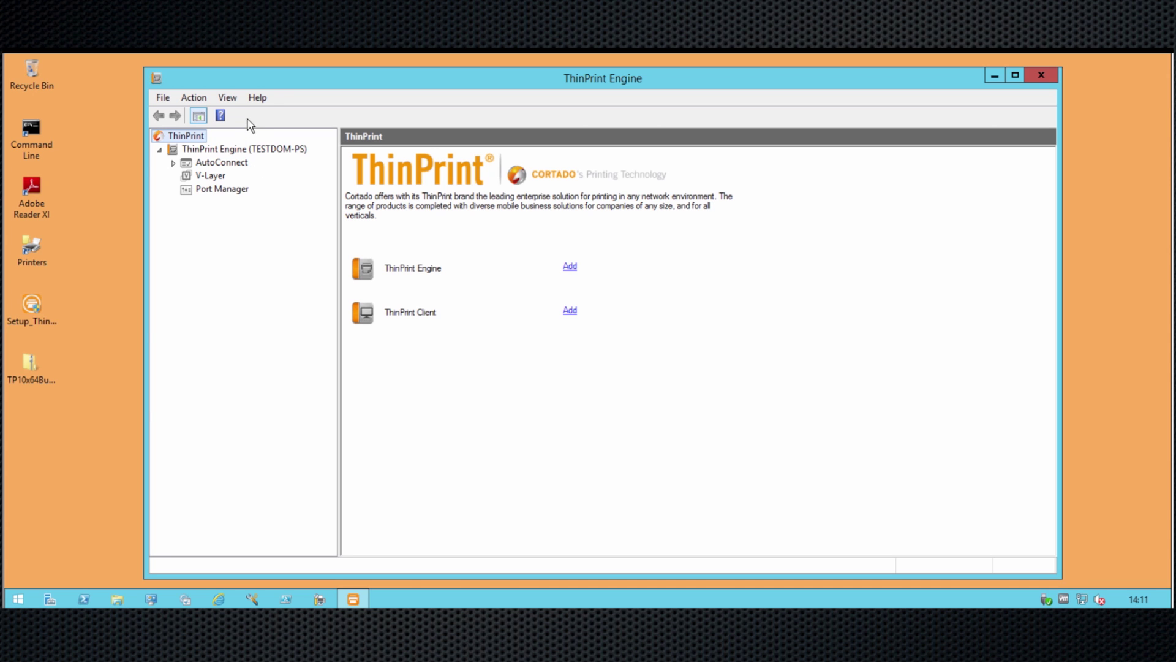
left_click_drag(269, 82, 253, 85)
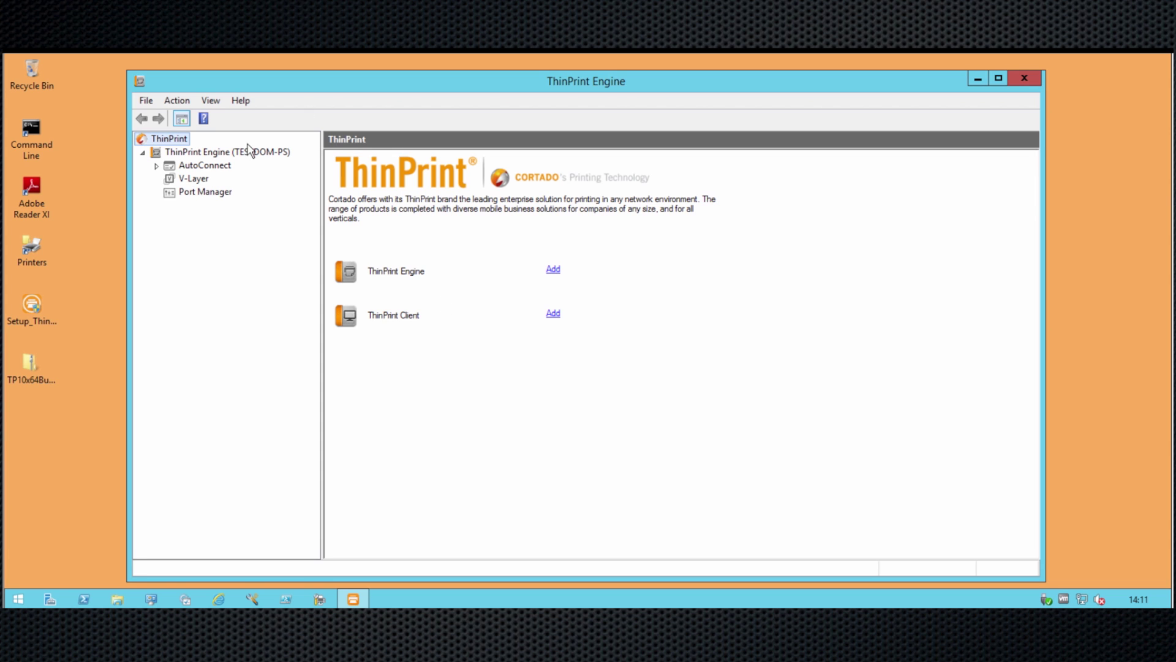
left_click(187, 178)
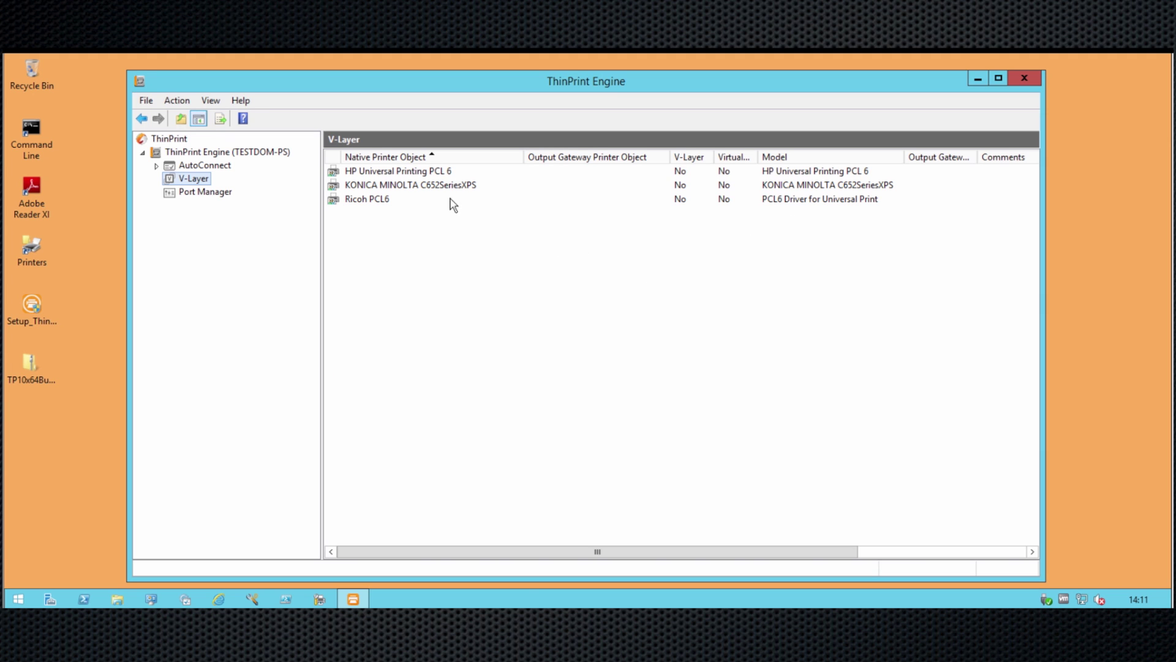
Enable V-Layer for the HP, KONICA MINOLTA and Ricoh printers without sharing the native V-Layer printer objects
left_click(413, 174)
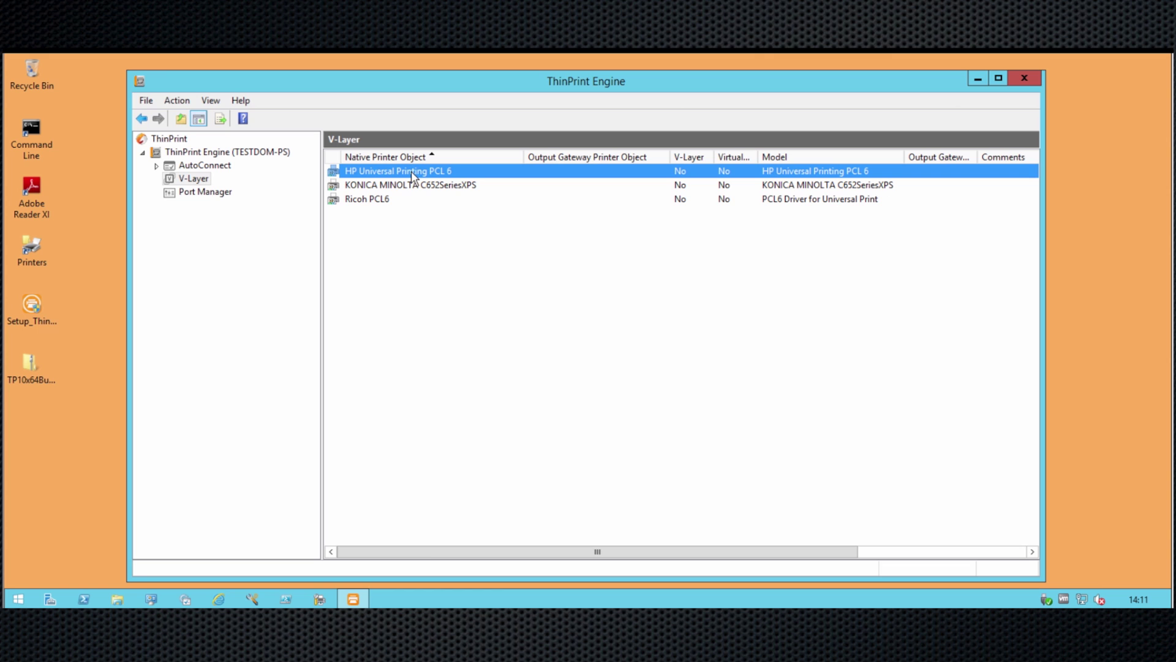
left_click(411, 188, "ctrl")
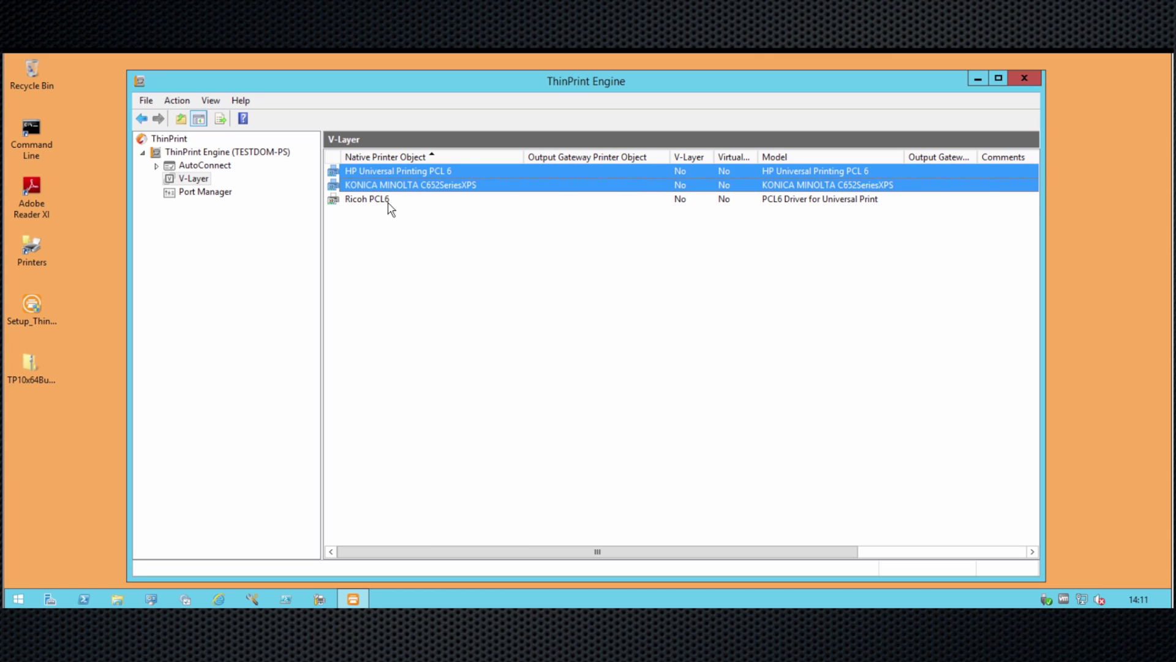
left_click(386, 202, "ctrl")
right_click(384, 188)
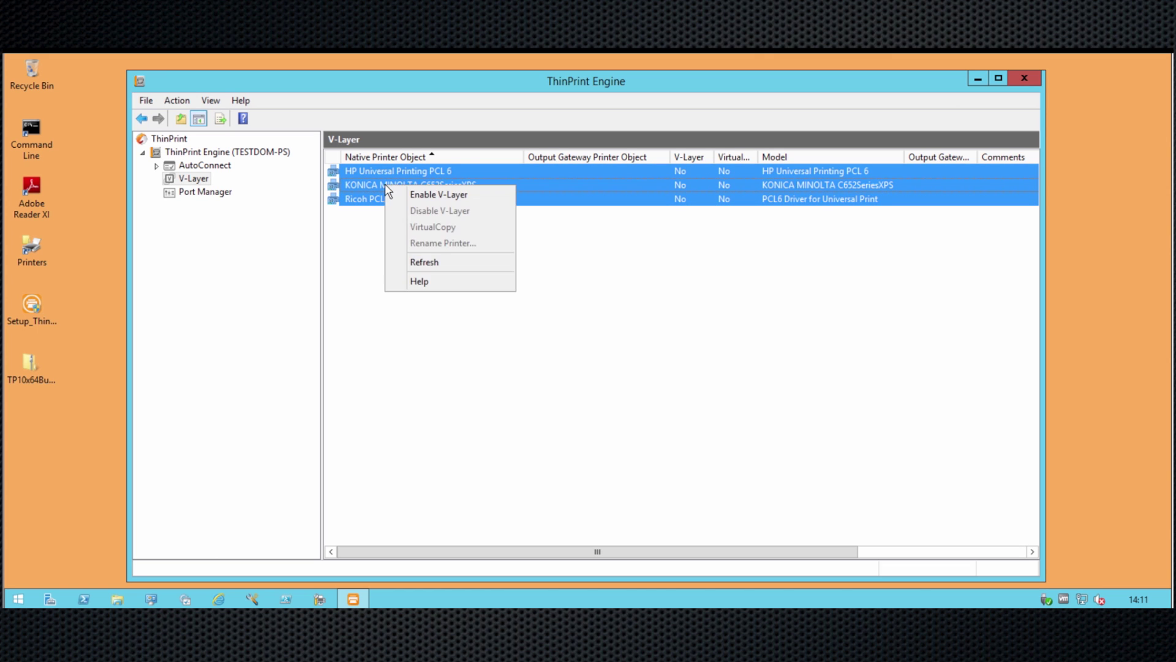
left_click(424, 196)
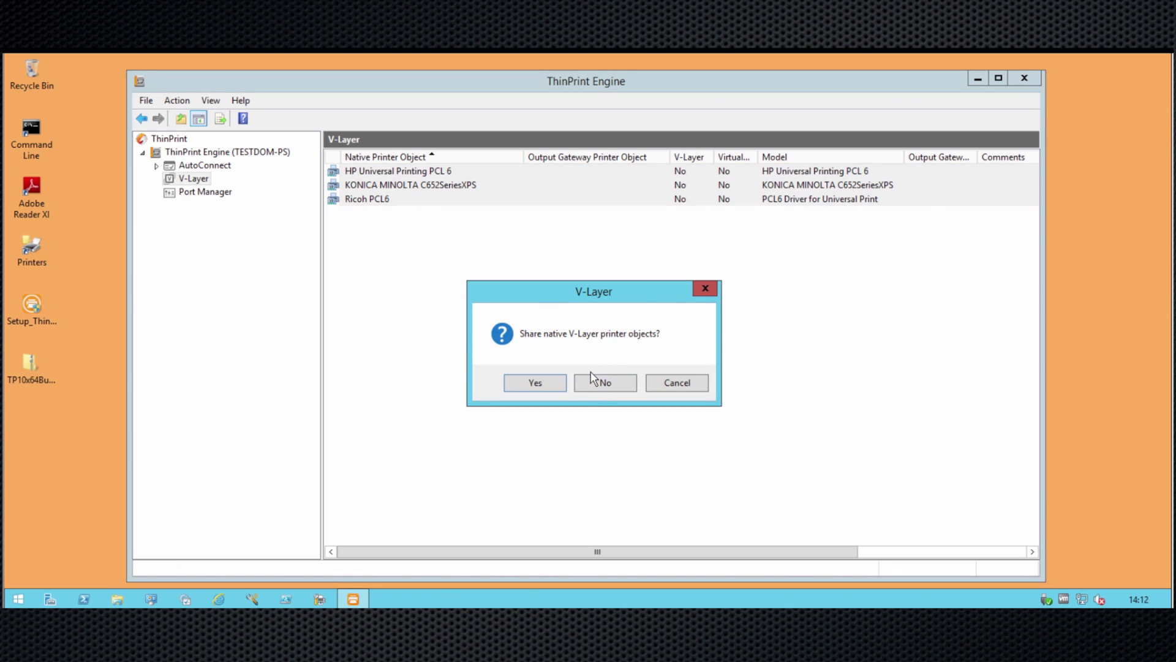
left_click_drag(649, 288, 673, 274)
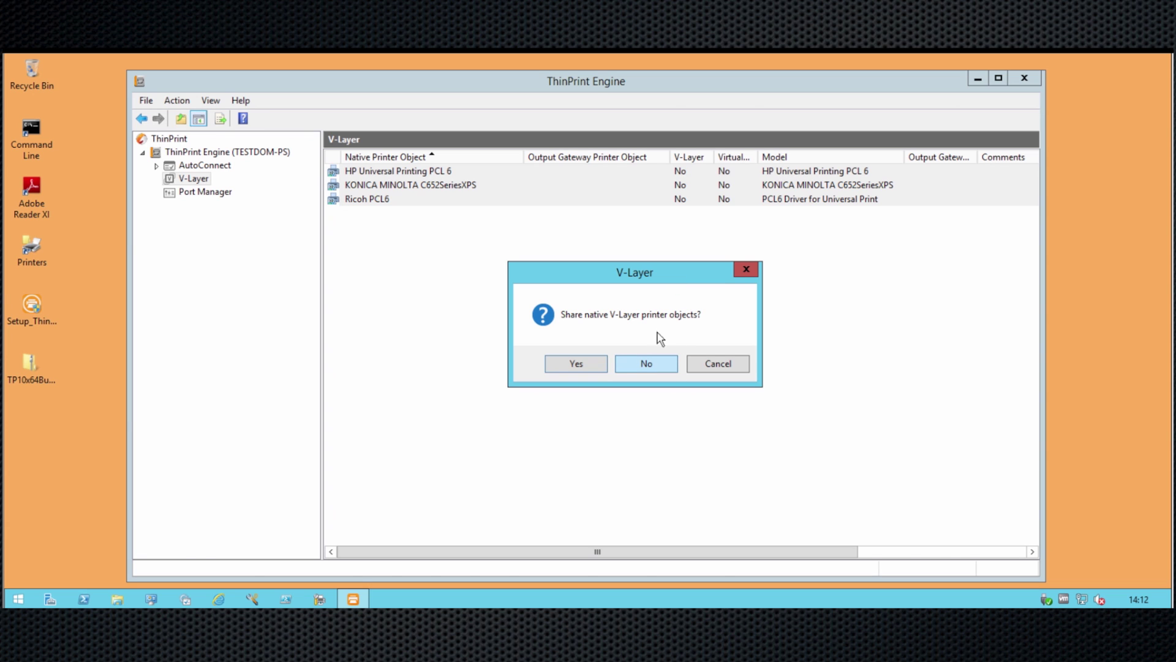
left_click(623, 360)
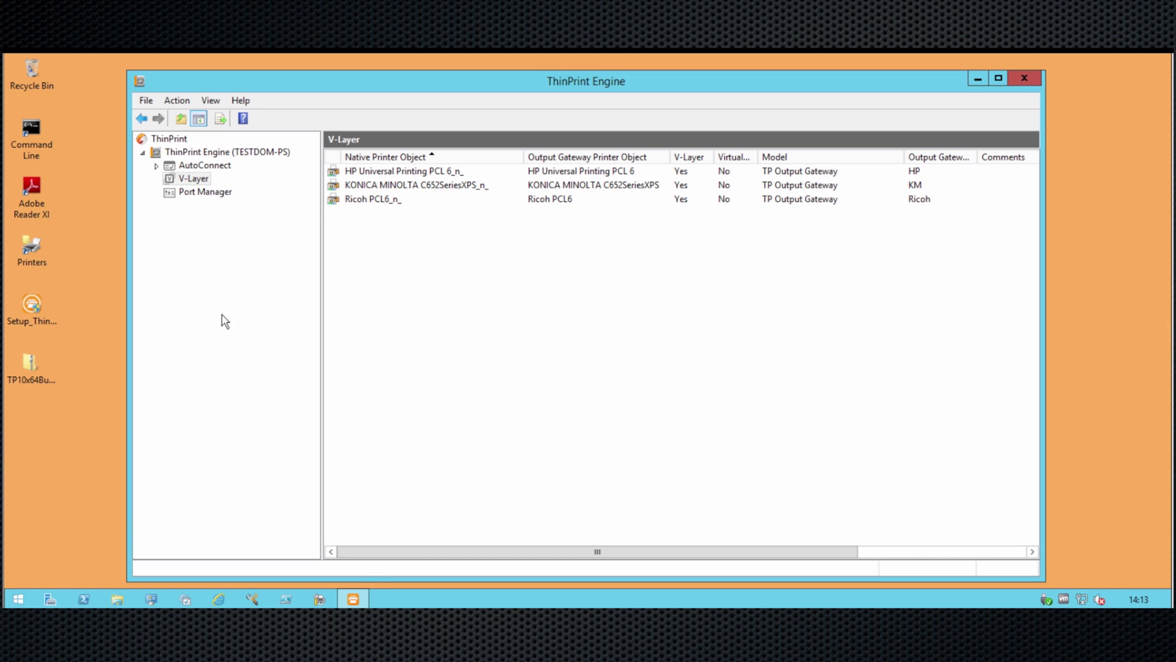
Open the Printers folder and adjust the window and Comments column widths to compare the printers' driver models
double_click(35, 256)
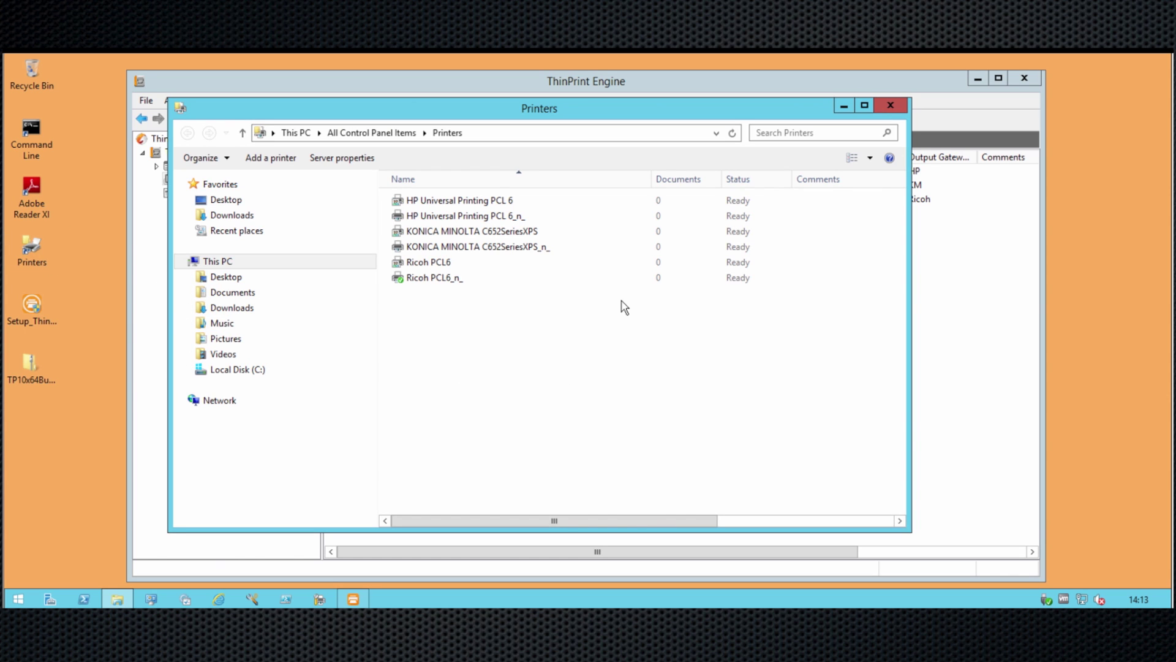
left_click_drag(909, 376, 1062, 372)
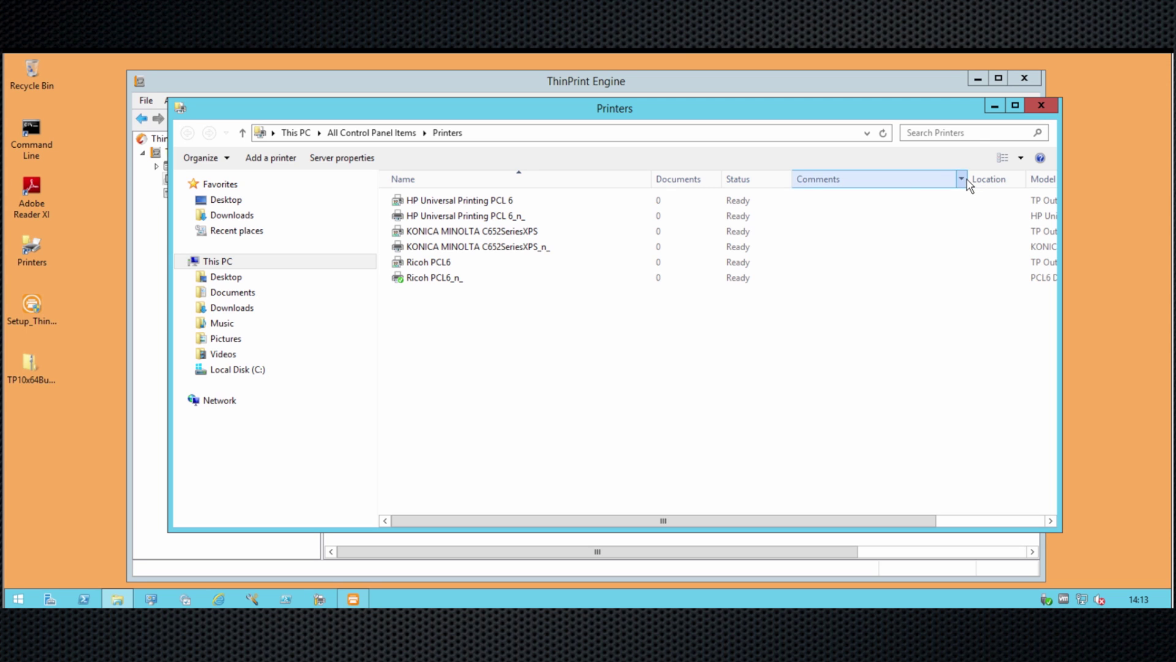
left_click_drag(969, 184, 854, 197)
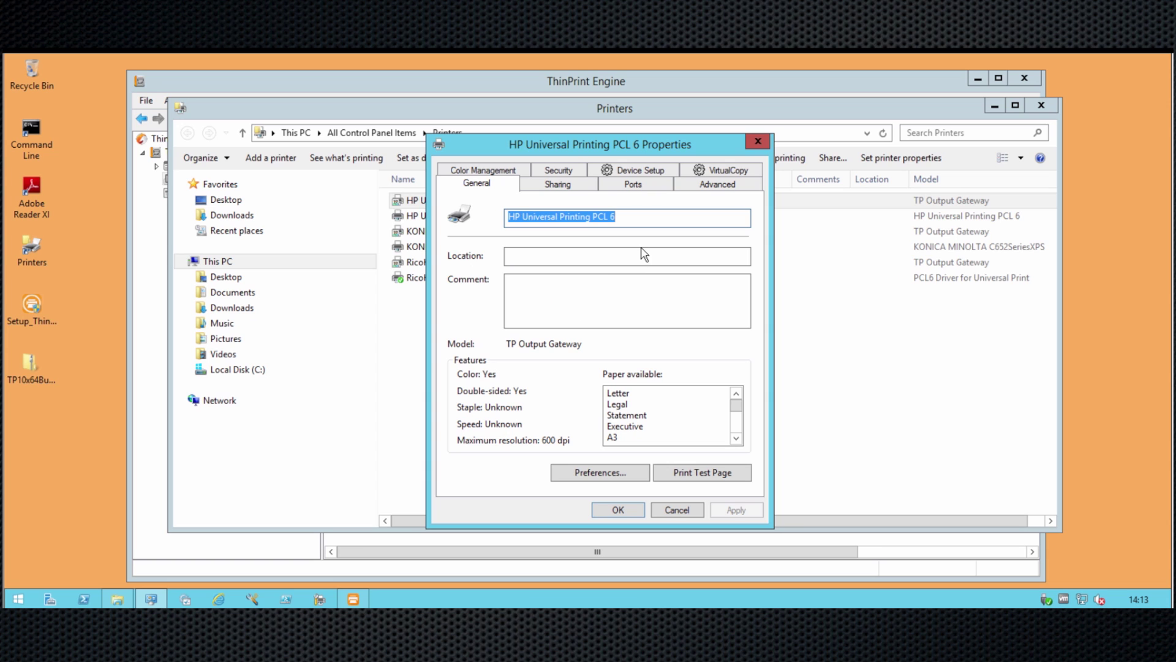
Compare the sharing settings of HP Universal Printing PCL 6 and its native object HP Universal Printing PCL 6_n_
left_click(556, 183)
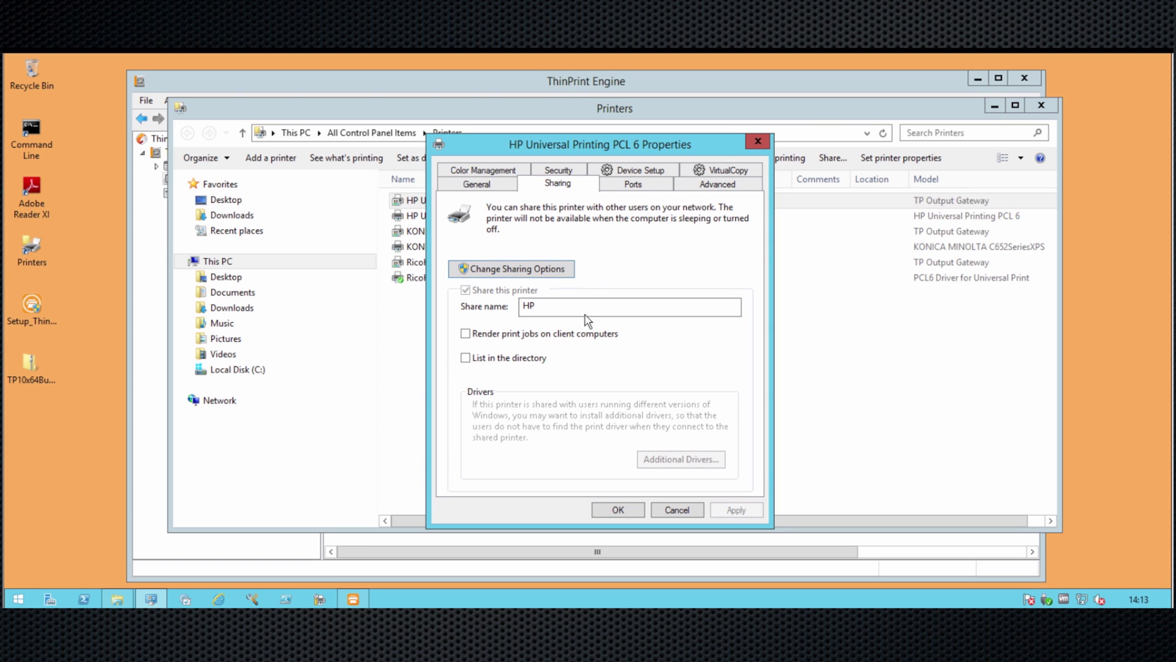
left_click(677, 509)
right_click(469, 216)
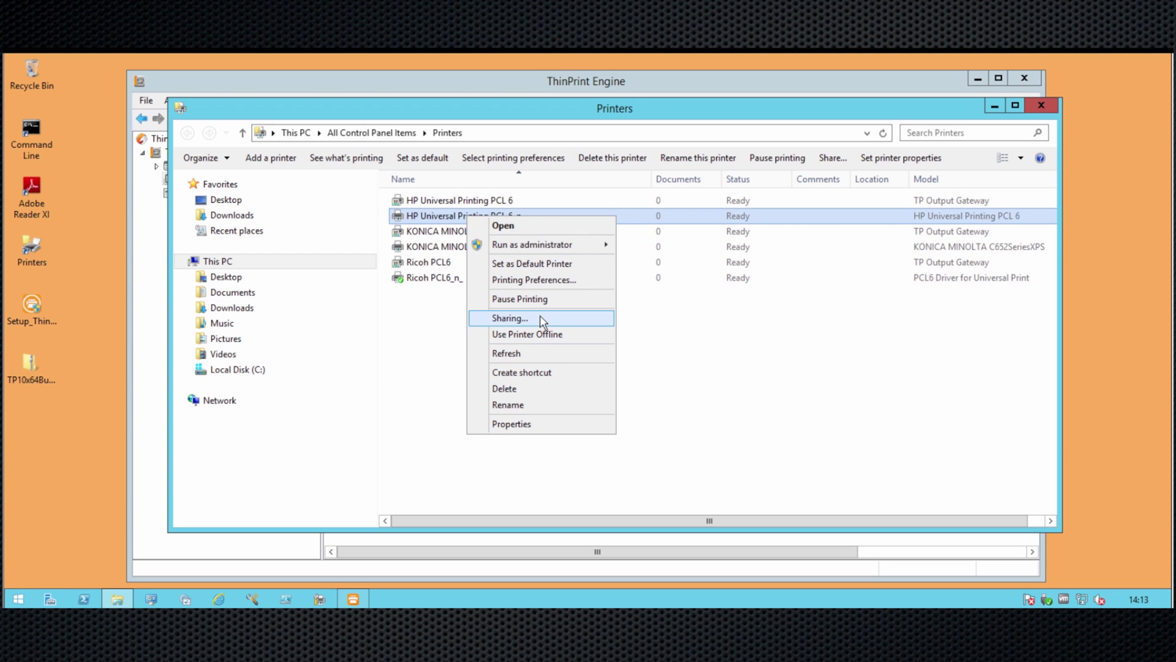
left_click(555, 424)
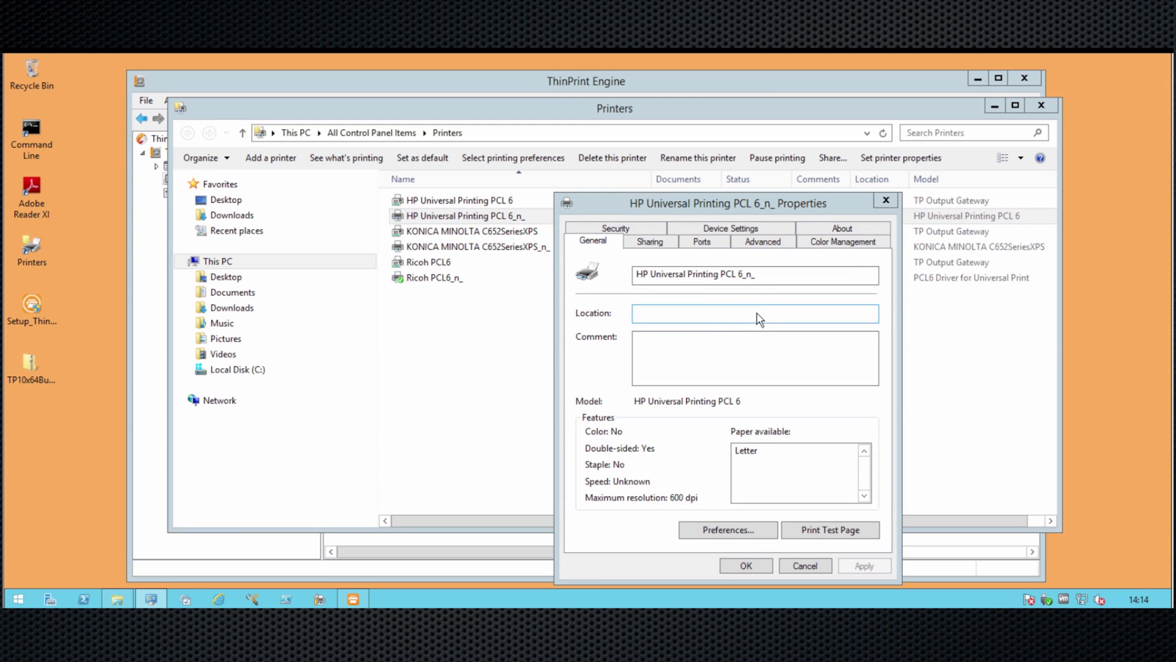
left_click(648, 243)
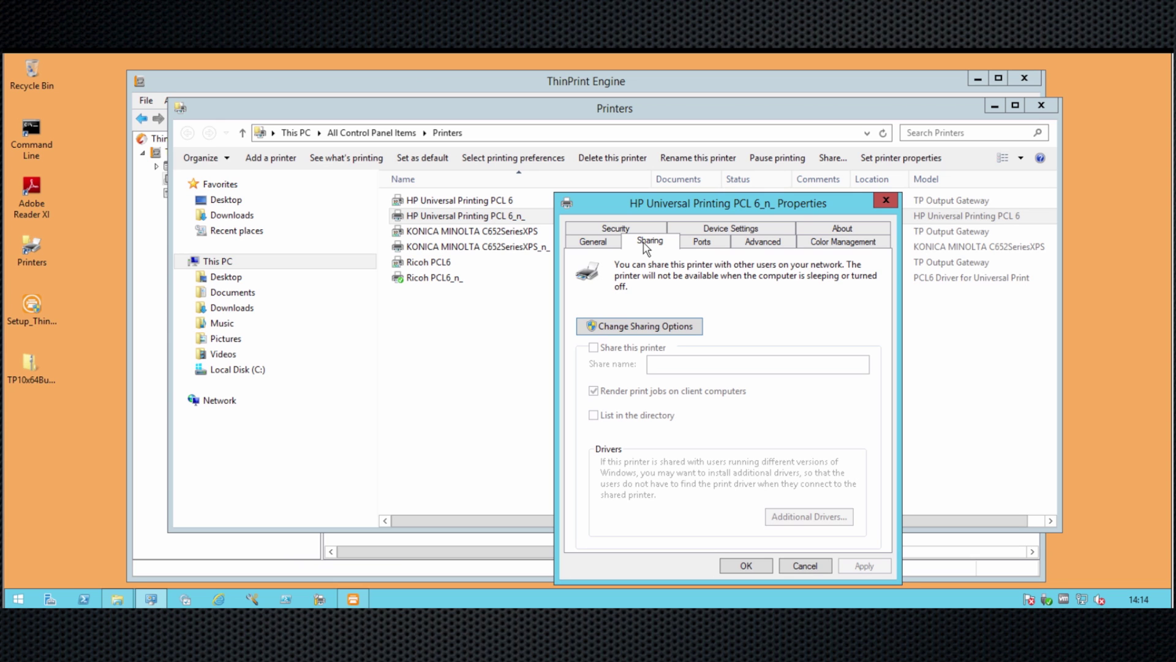
left_click(805, 565)
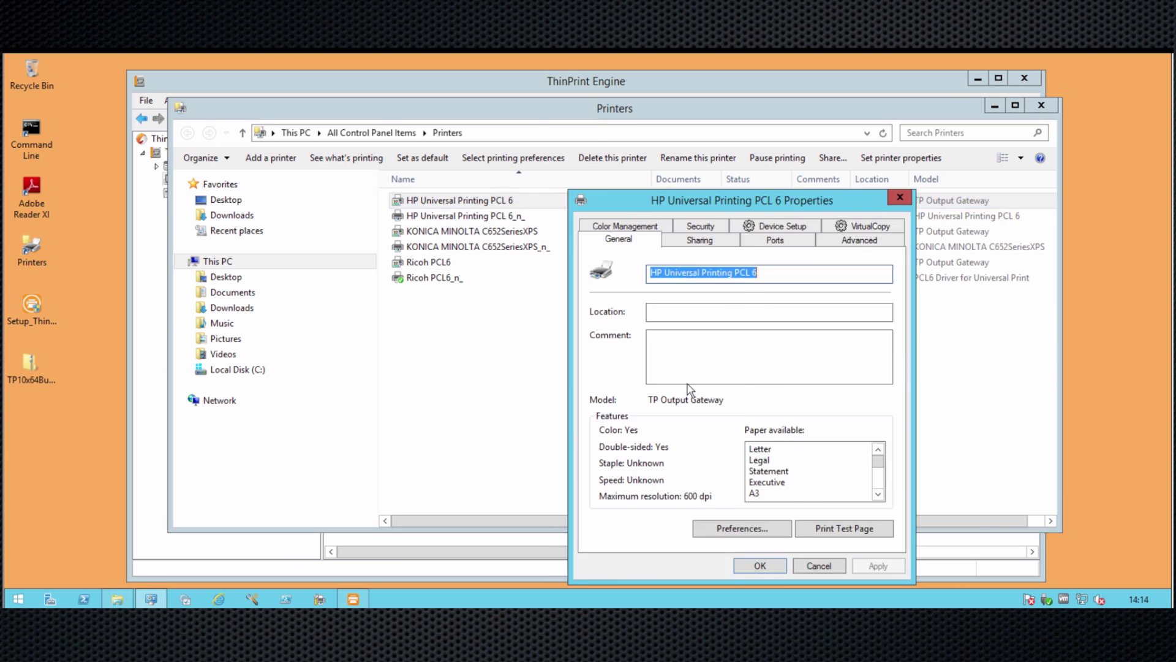
Examine the paper source and finishing options in the printing preferences of HP Universal Printing PCL 6, and close them without changes
left_click(735, 528)
left_click_drag(939, 200, 678, 119)
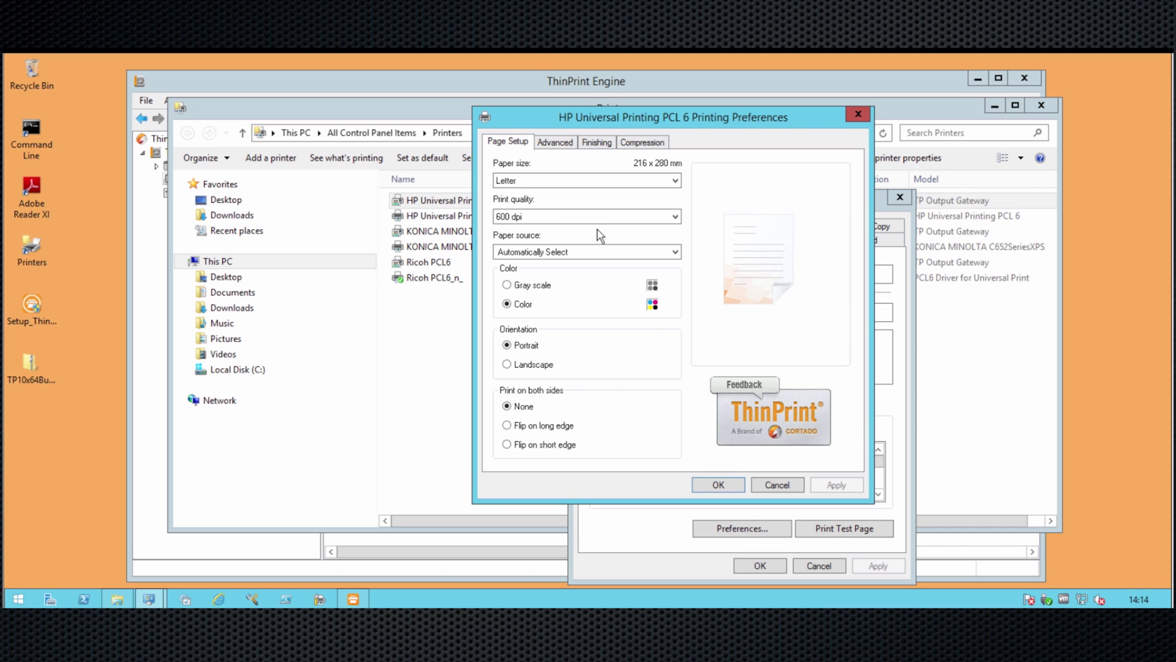
left_click(585, 253)
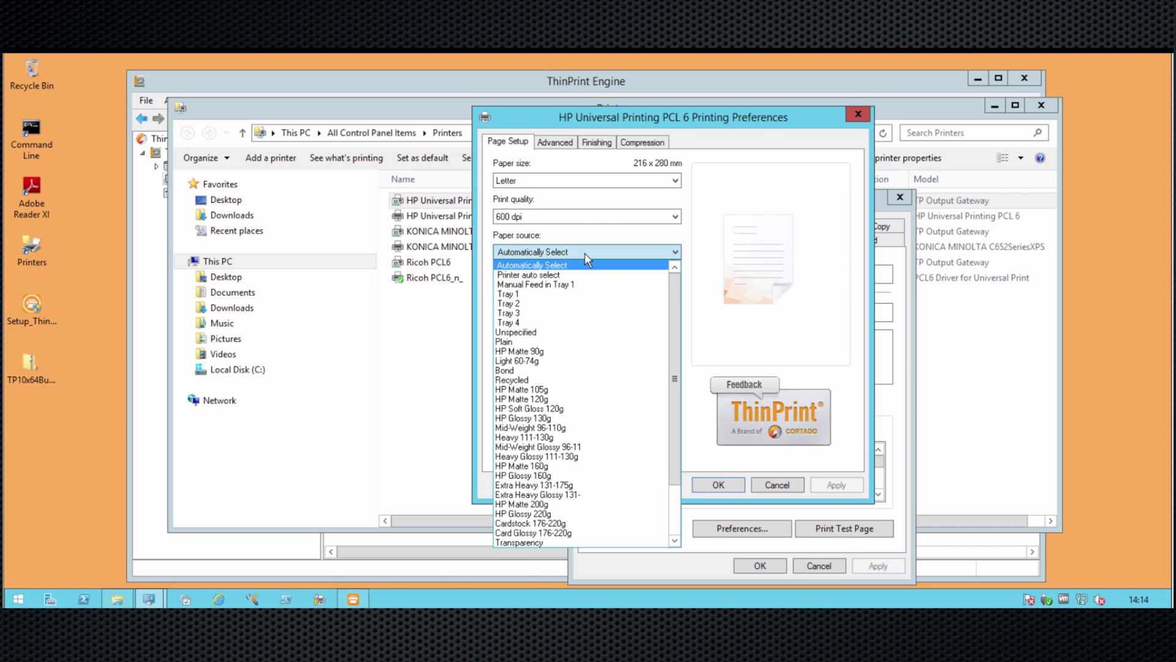
left_click(584, 253)
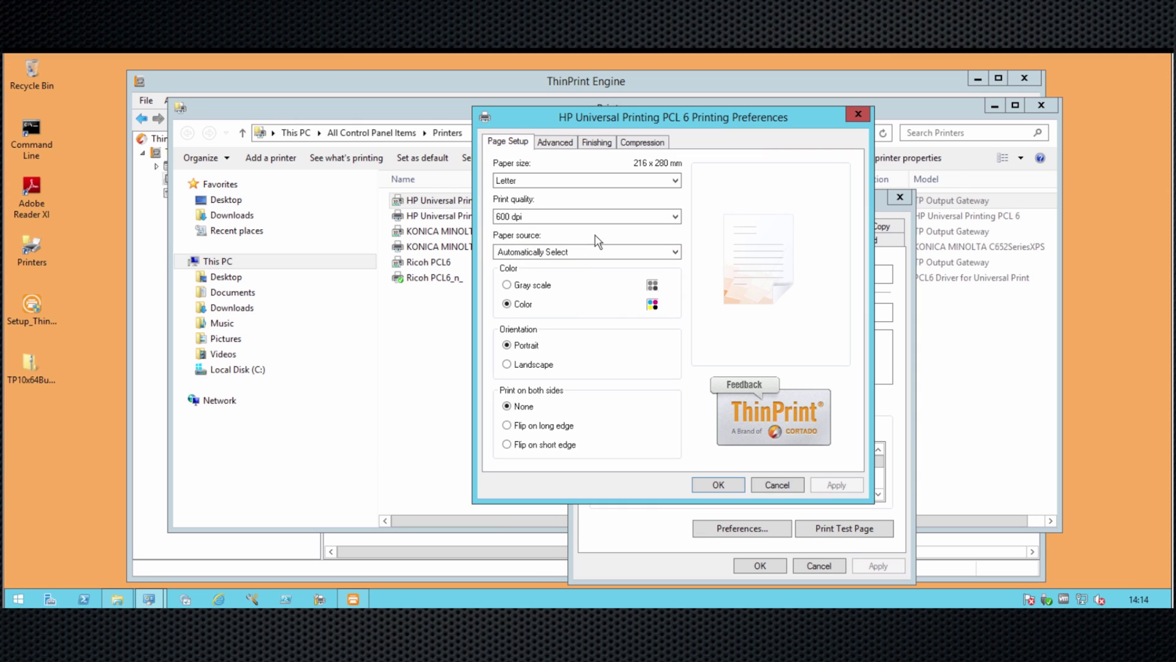
left_click(596, 142)
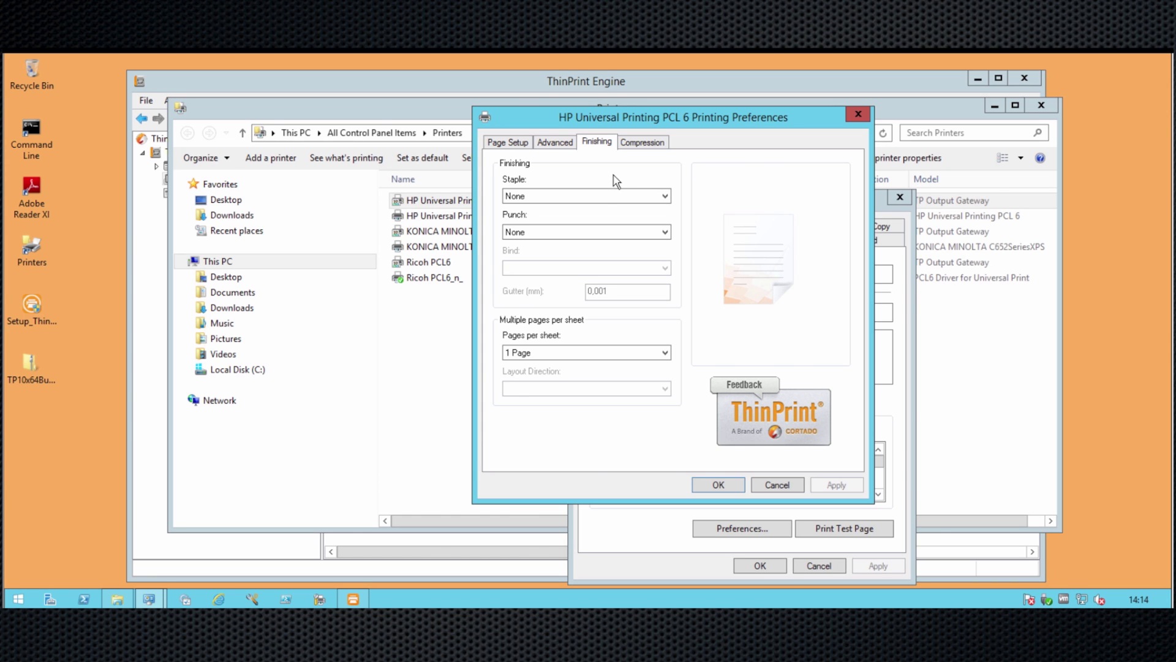
left_click(776, 485)
left_click(814, 564)
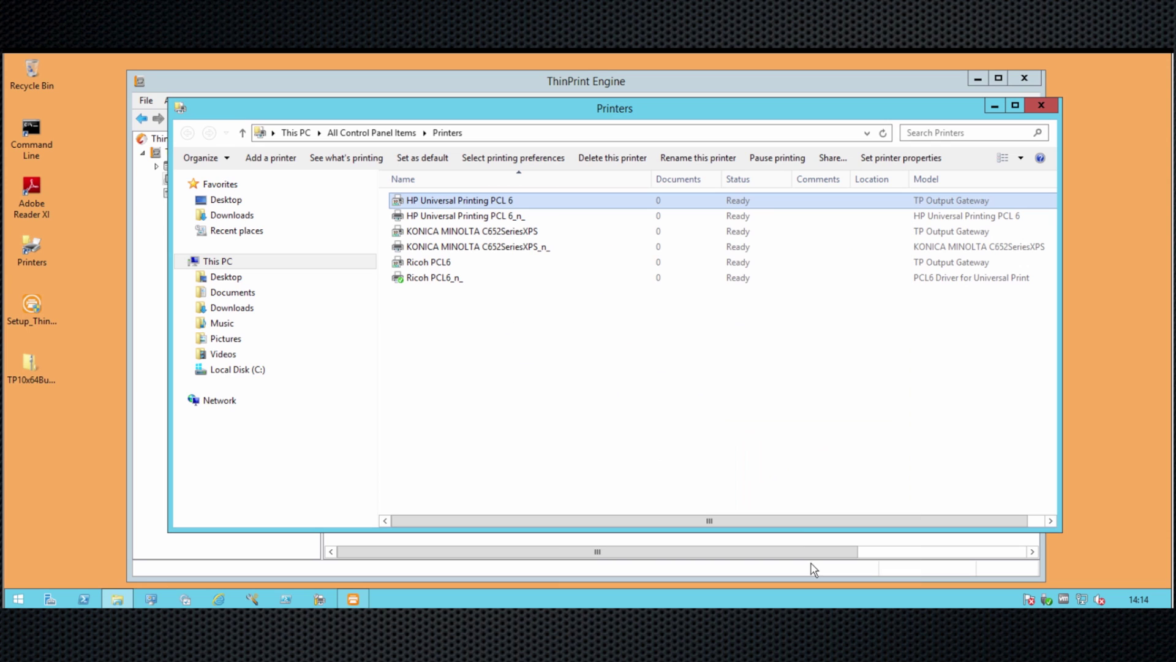
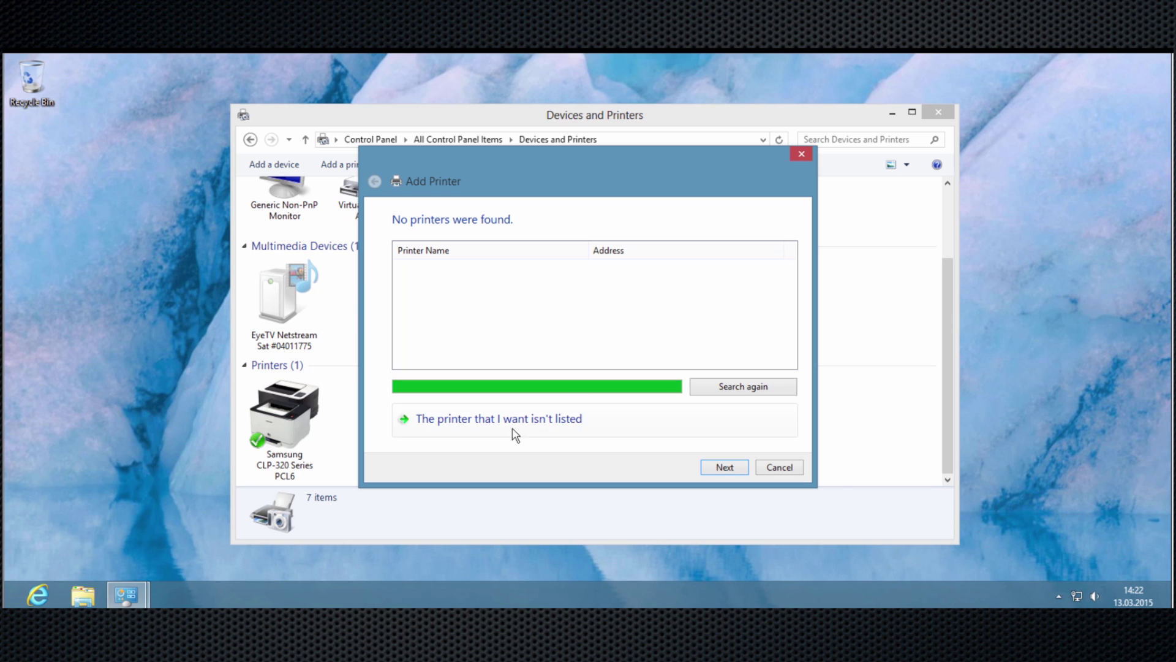
Add the shared network printer \\testdom-ps\HP Universal Printing PCL 6 by name, without printing a test page
left_click(517, 421)
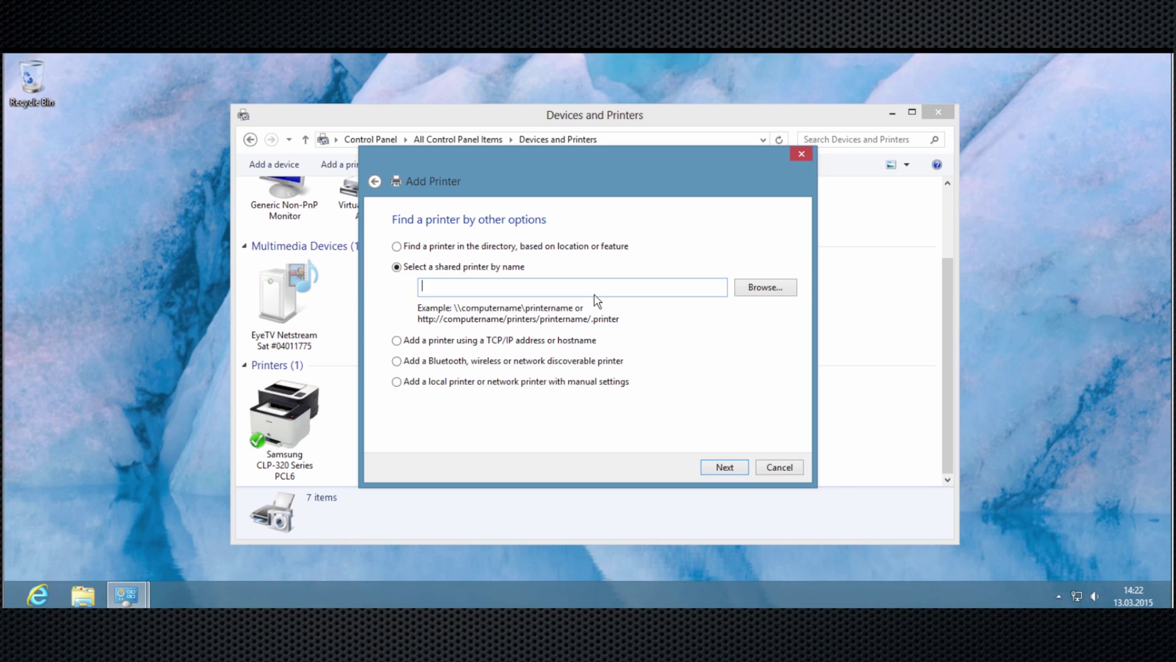
type("\\\\")
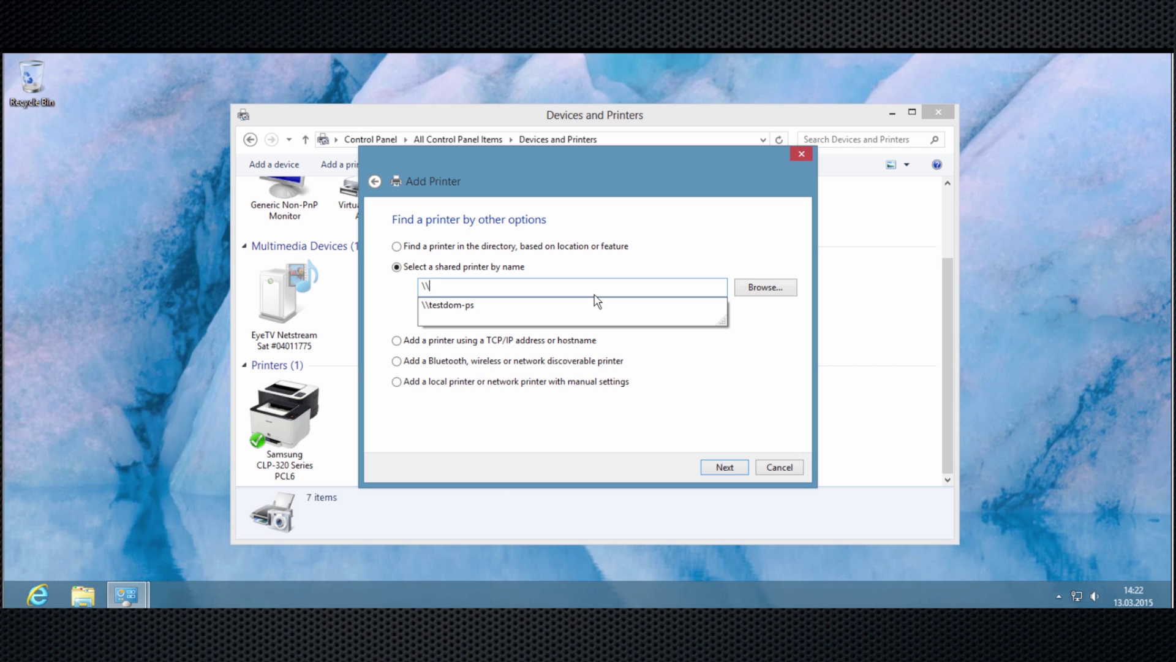
key("Down")
type("\\")
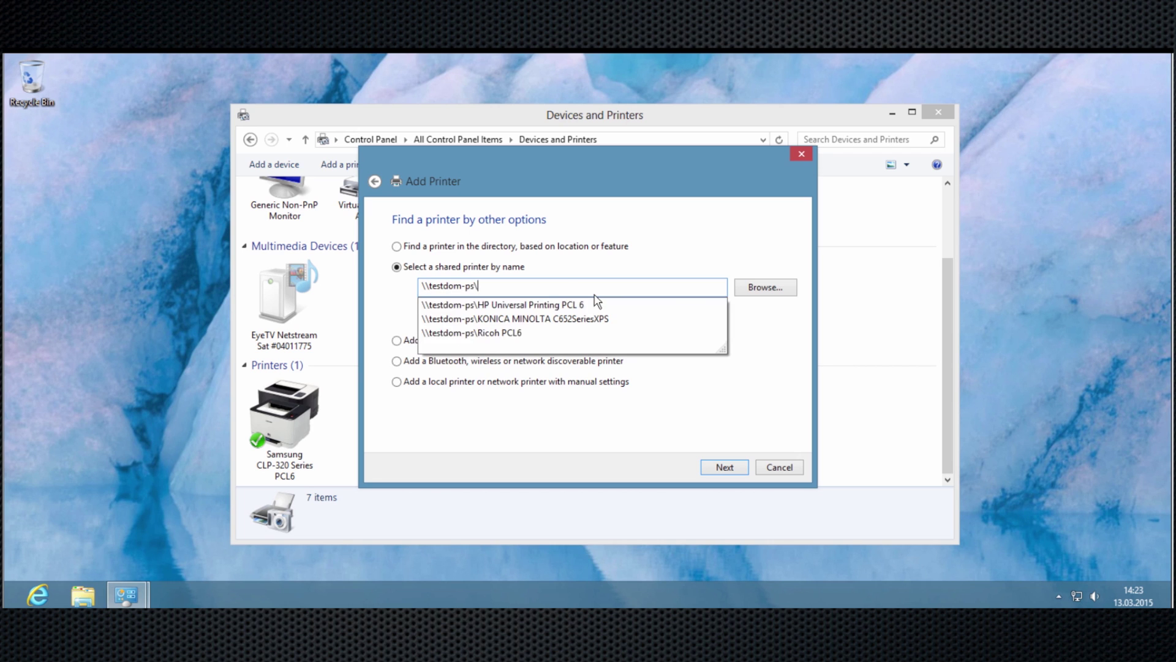
left_click(524, 305)
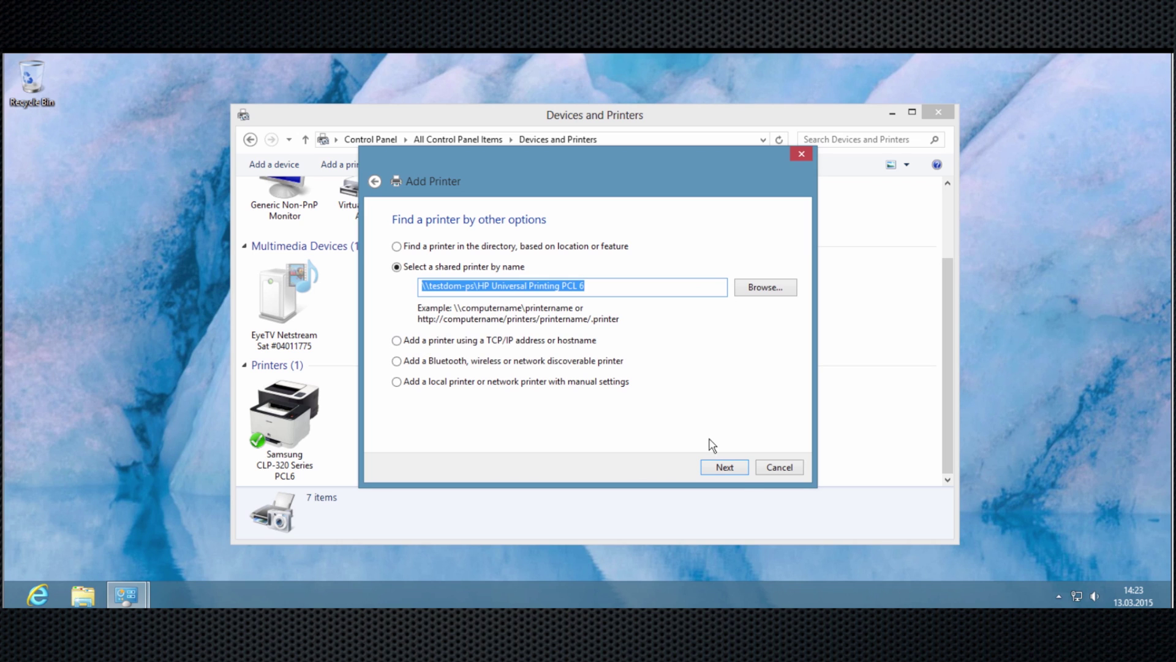
left_click(724, 470)
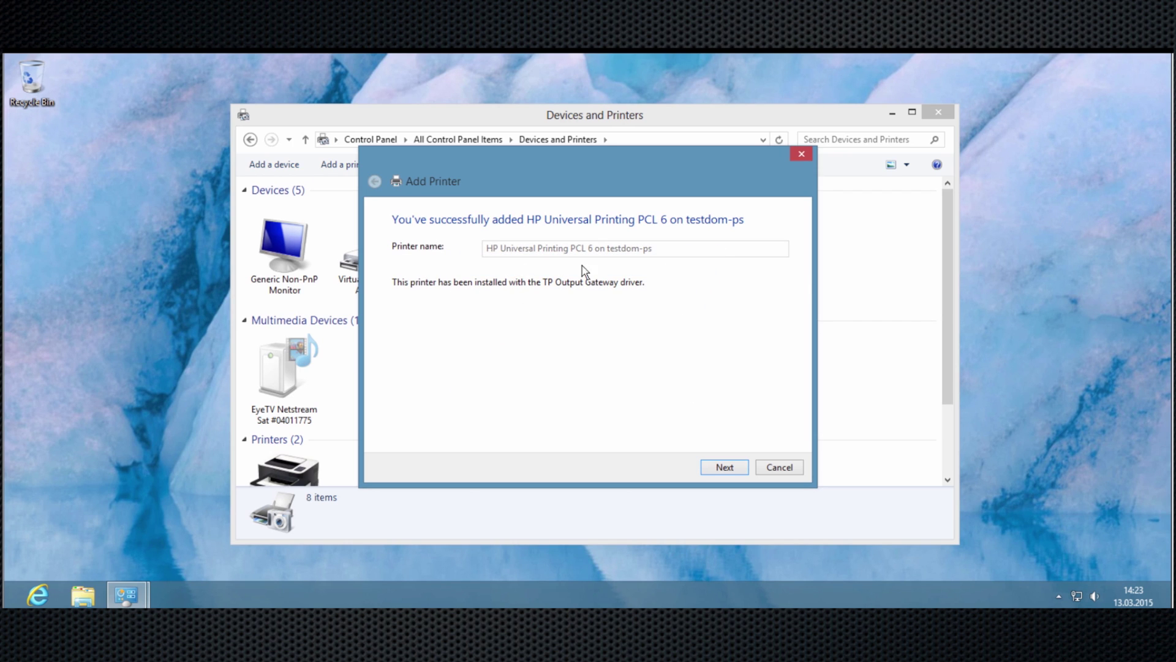
left_click(731, 469)
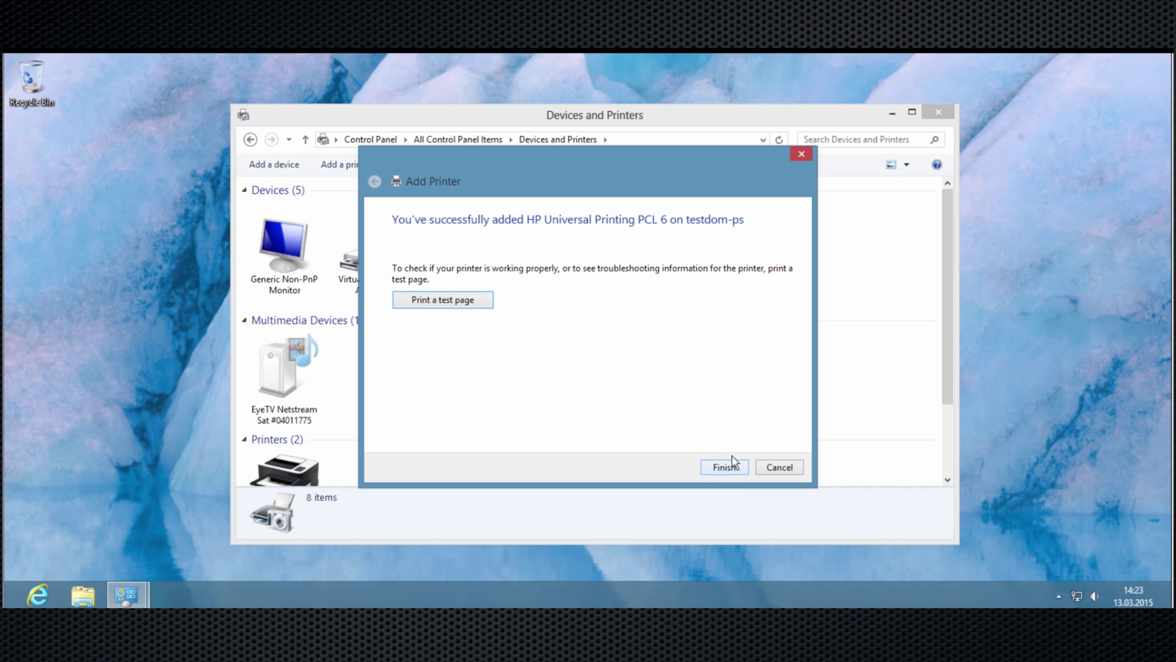
left_click(732, 468)
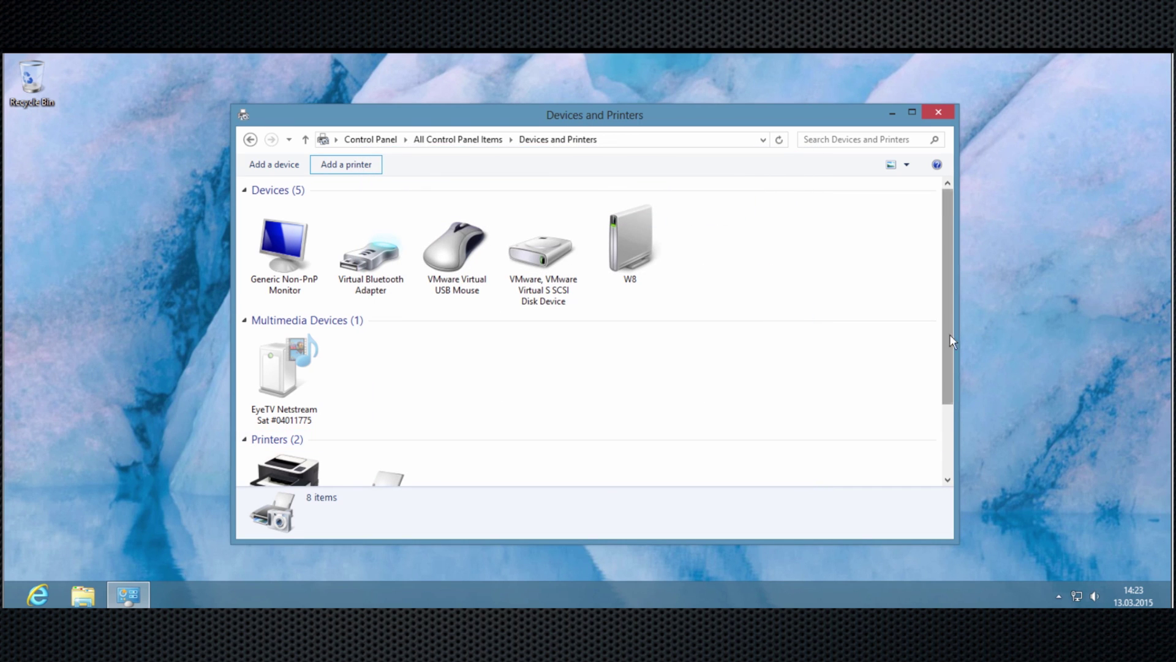
Examine the page setup options in the printing preferences of the added HP Universal Printing PCL 6 on testdom-ps
scroll(949, 334, "down", 2)
right_click(385, 443)
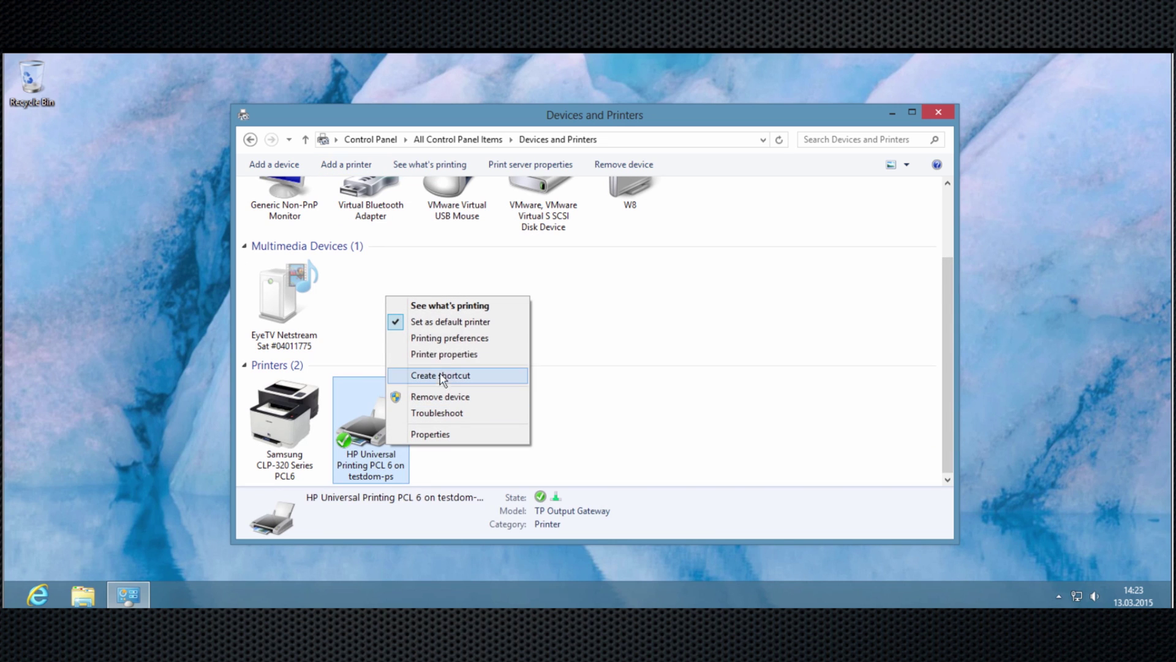
left_click(459, 338)
left_click_drag(697, 183, 639, 129)
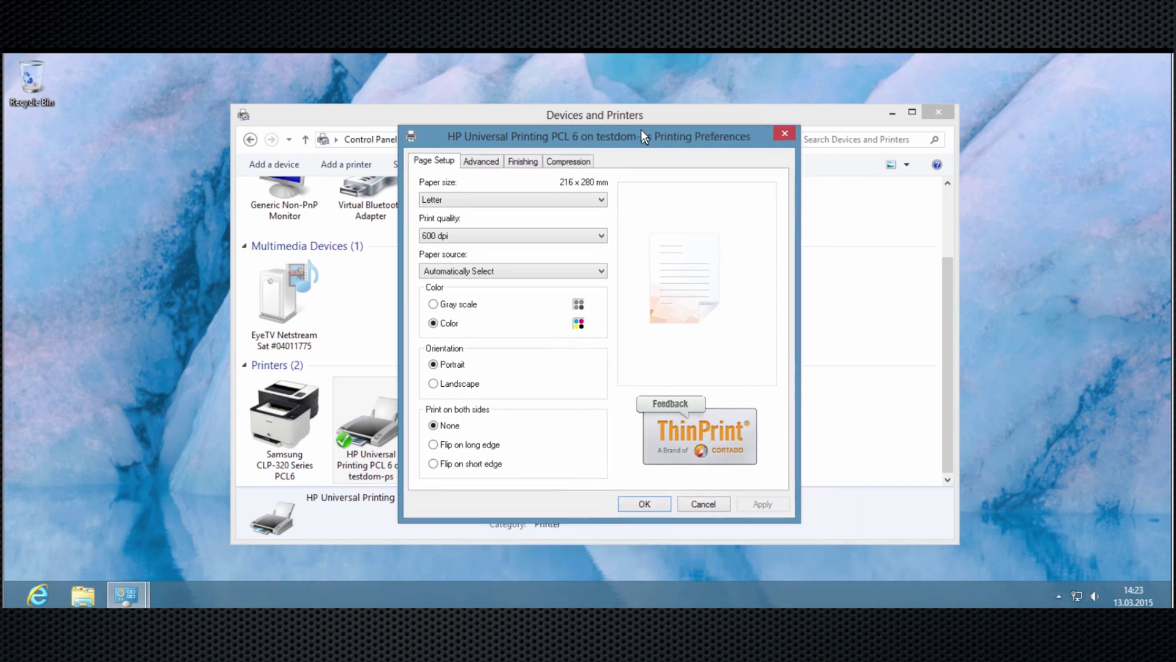
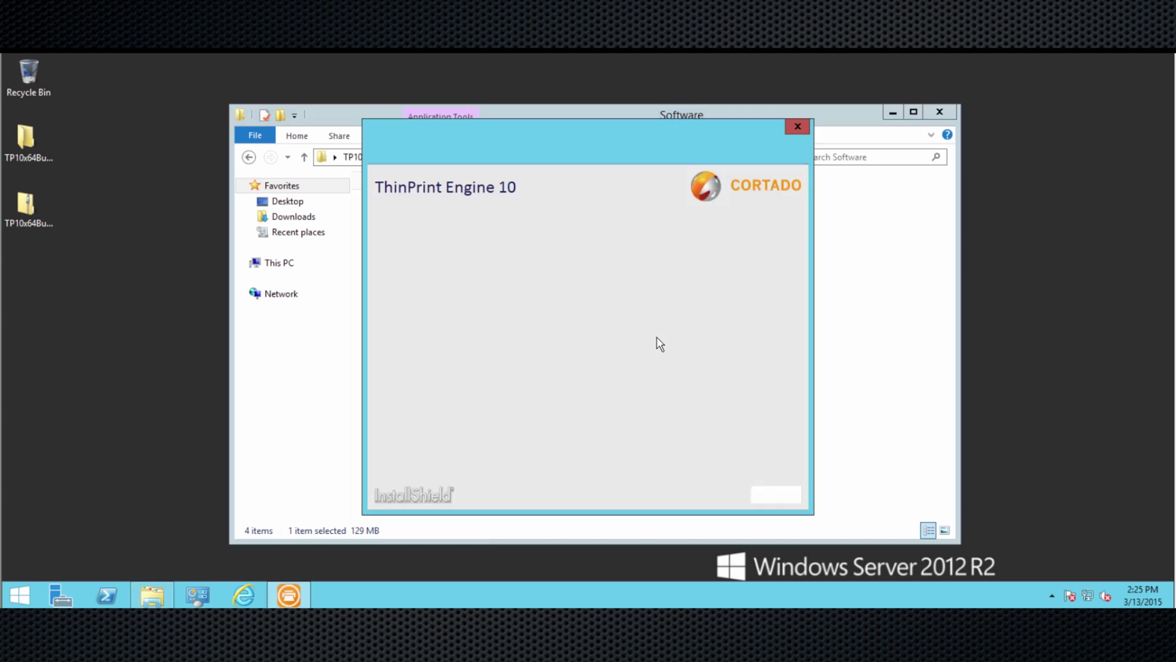
Start the ThinPrint Engine 10 installation in English (United States) and accept the license agreement
left_click(440, 359)
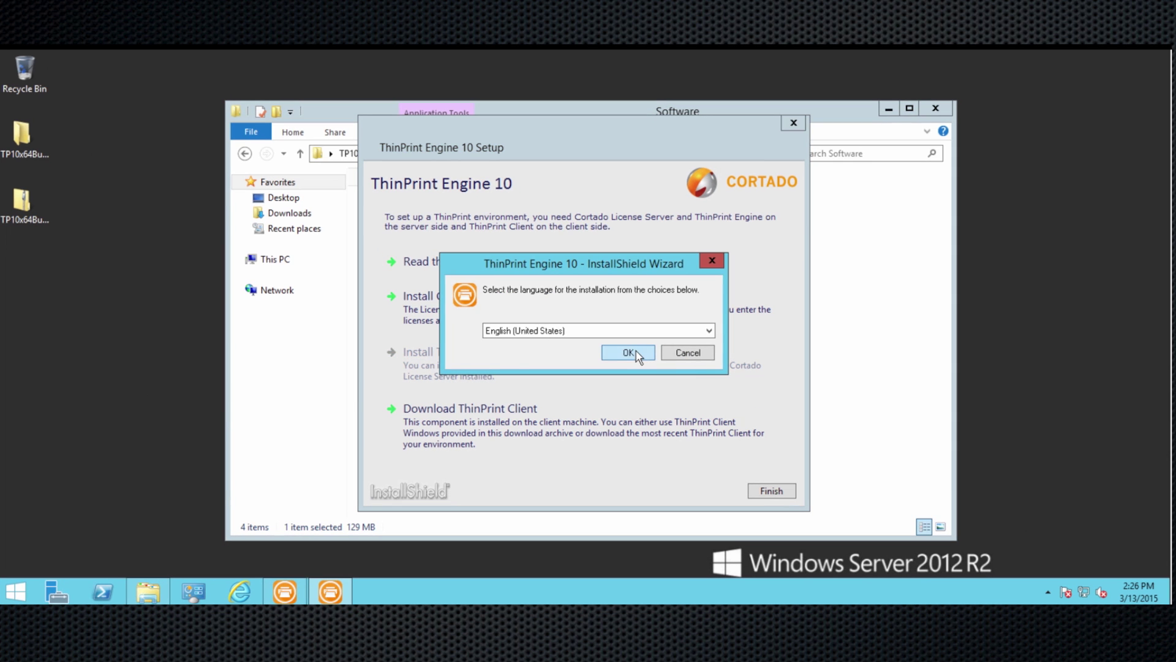
left_click(628, 353)
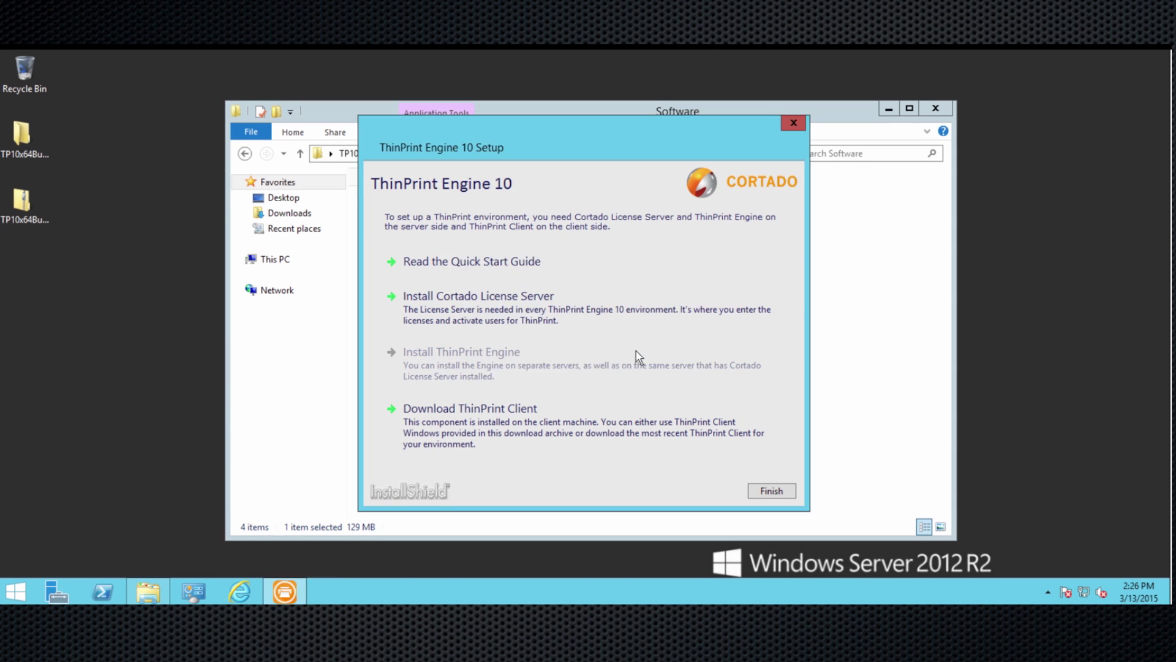
left_click(629, 309)
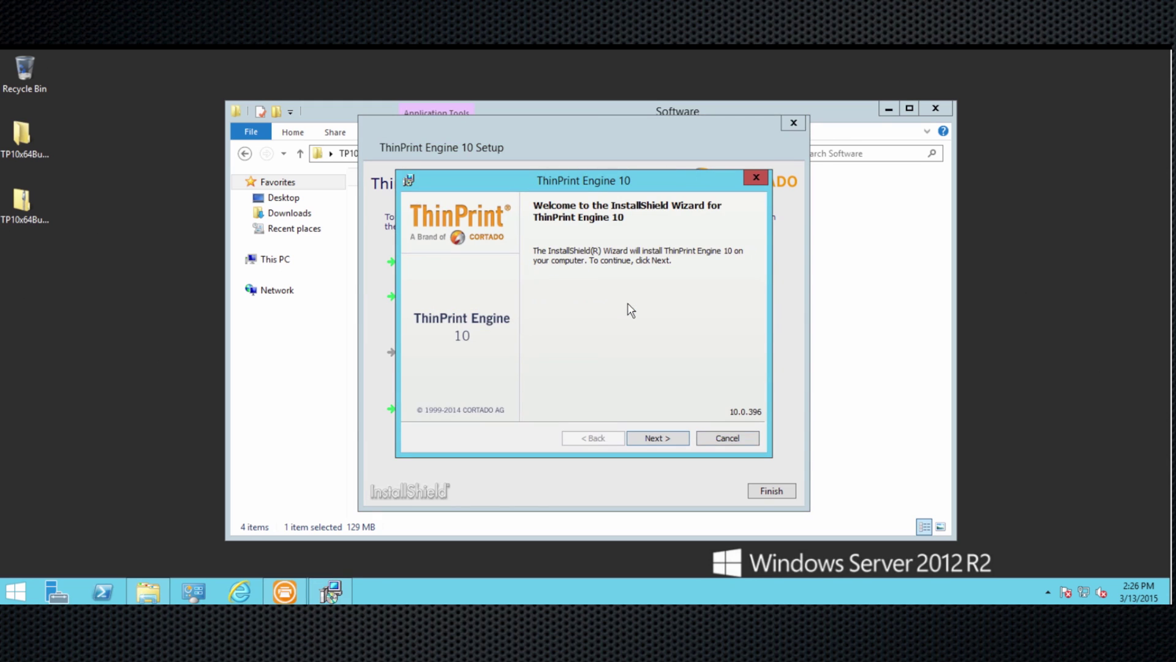
left_click(660, 439)
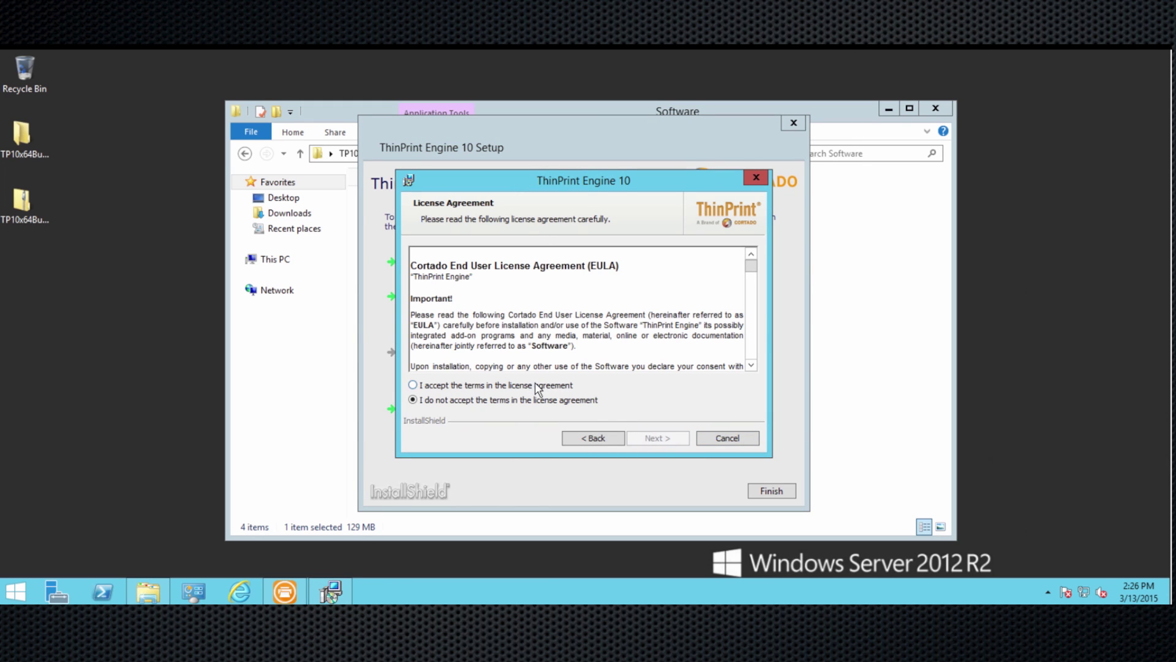
left_click(538, 385)
left_click(656, 439)
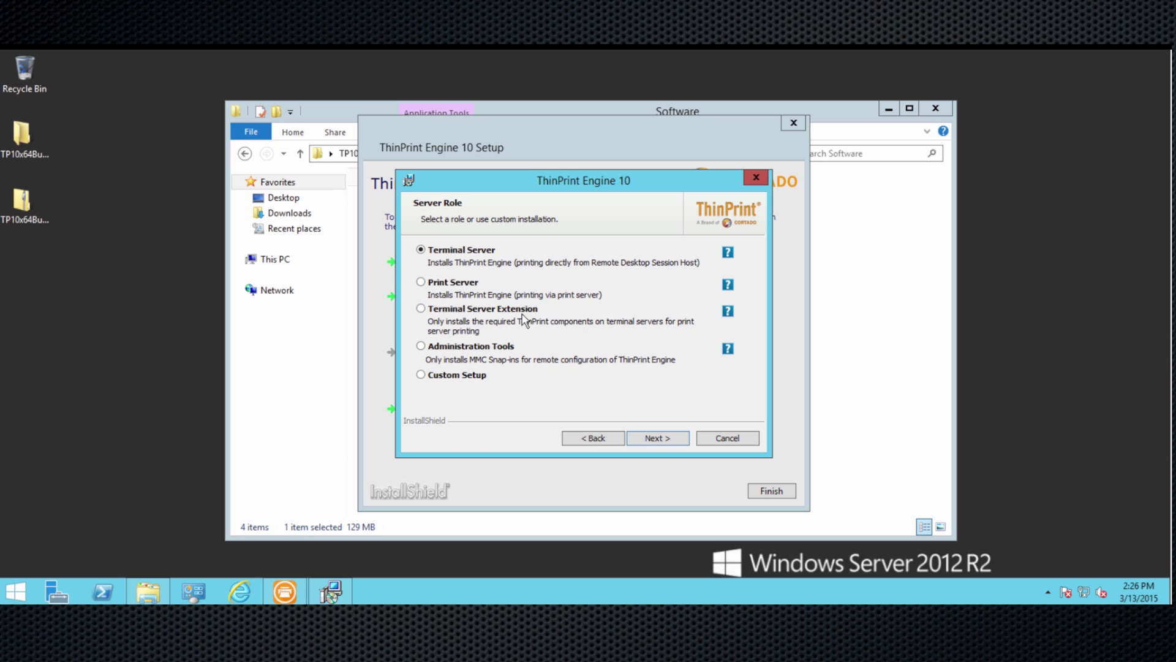
Install ThinPrint Engine 10 with the Terminal Server Extension role in the default folder and restart the server
left_click(421, 309)
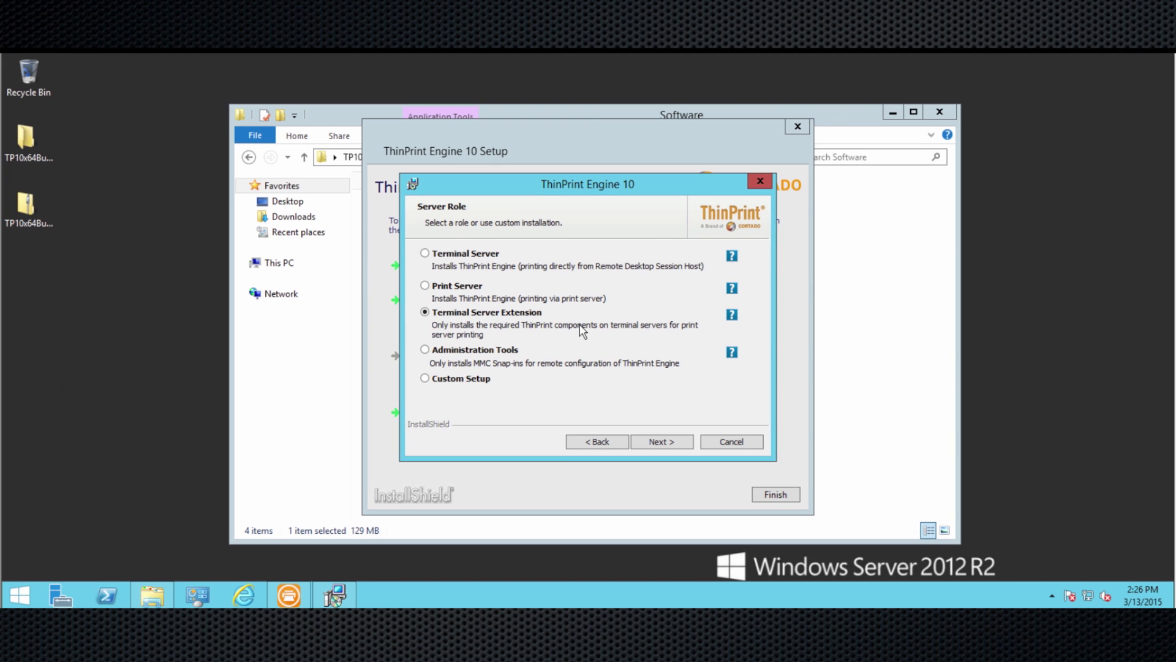
left_click(670, 446)
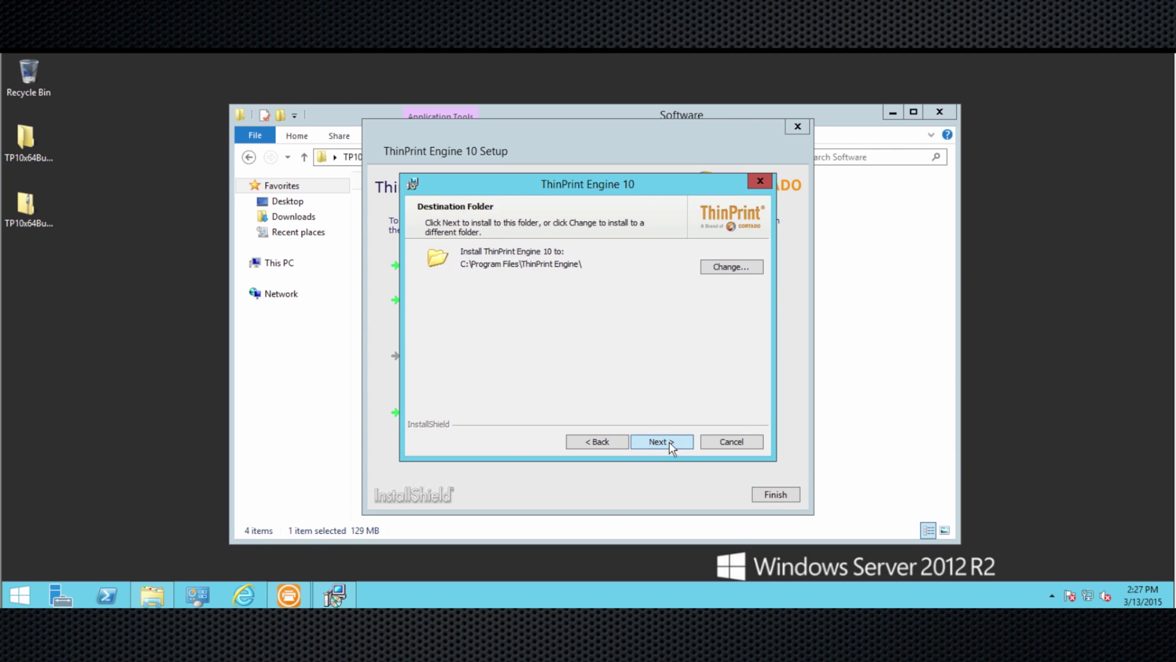
left_click(662, 441)
left_click(662, 441)
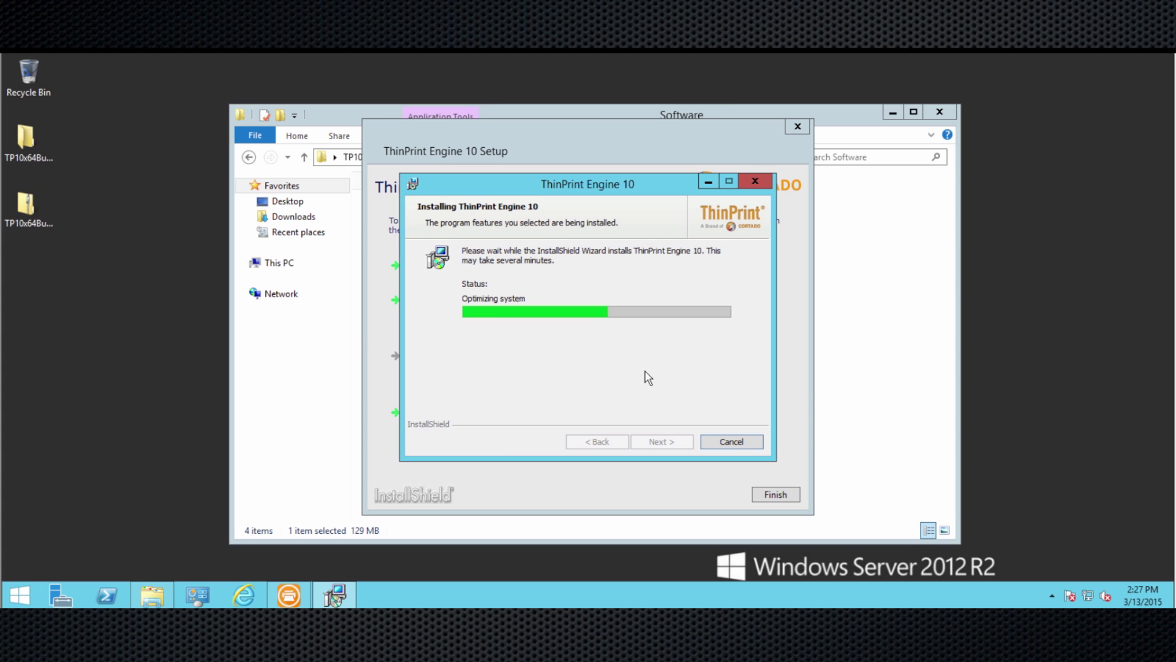
key("Return")
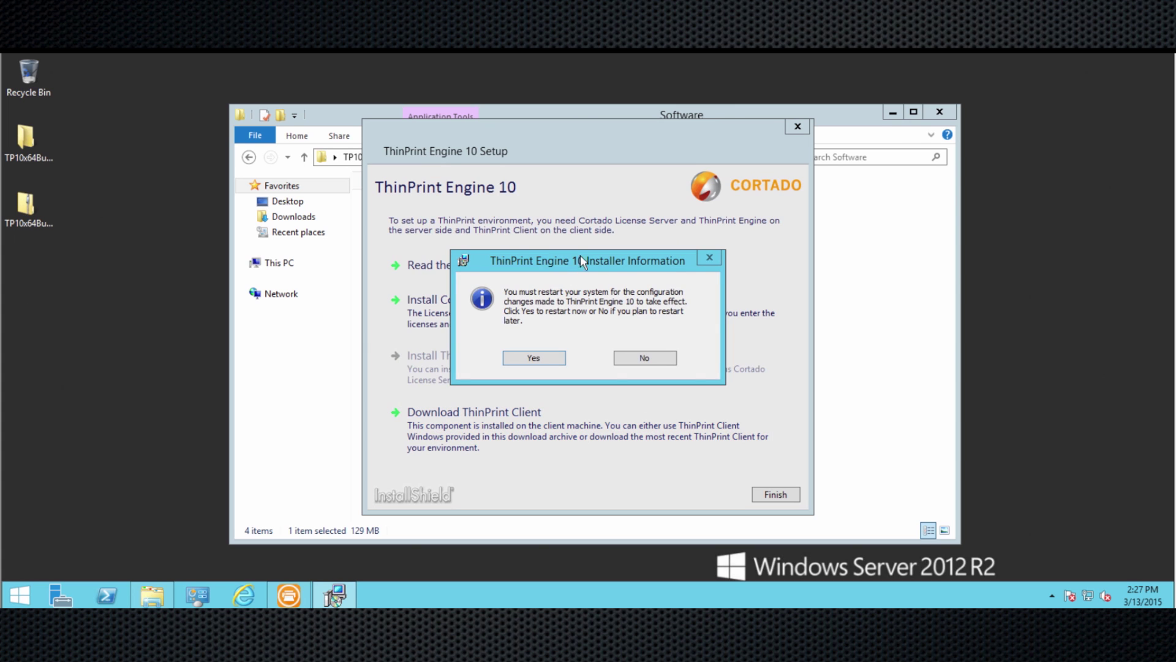
left_click(541, 358)
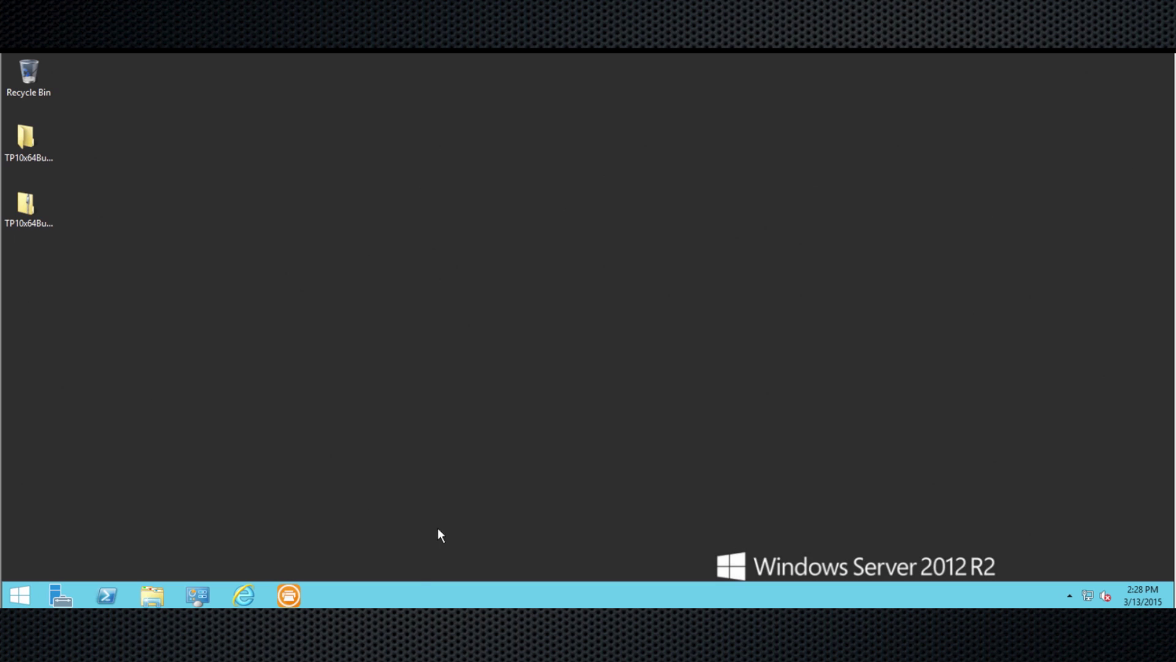
Open the ThinPrint Engine console and display Map Additional Printers under AutoConnect for TESTDOM-TS
left_click(290, 597)
left_click(652, 347)
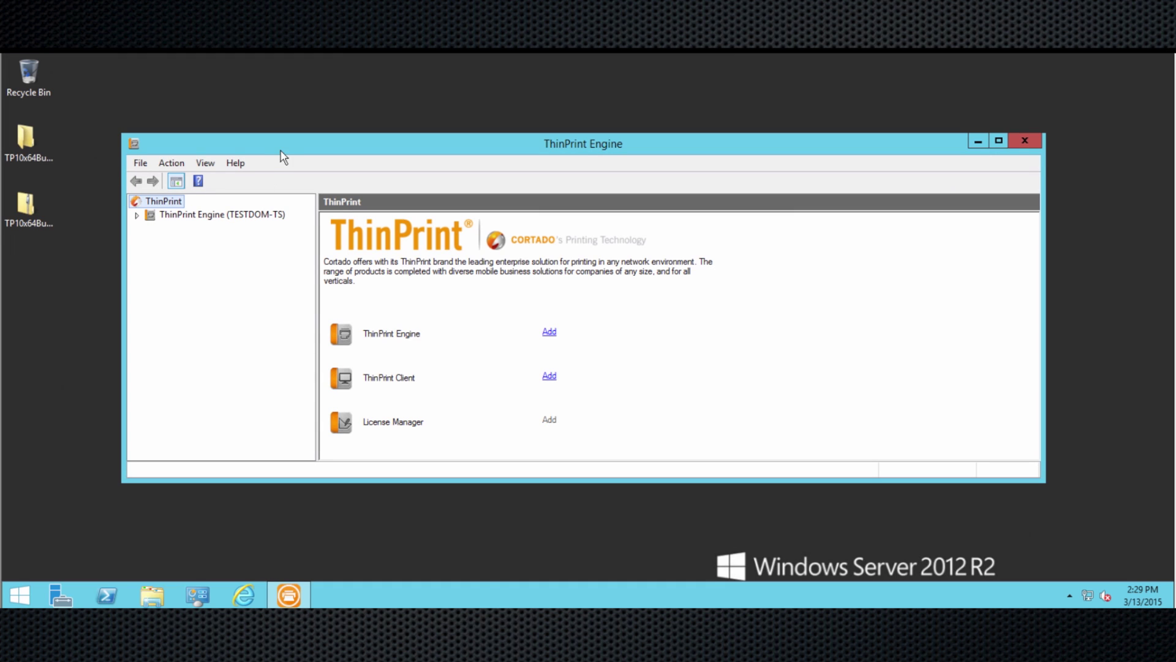
left_click_drag(280, 142, 275, 129)
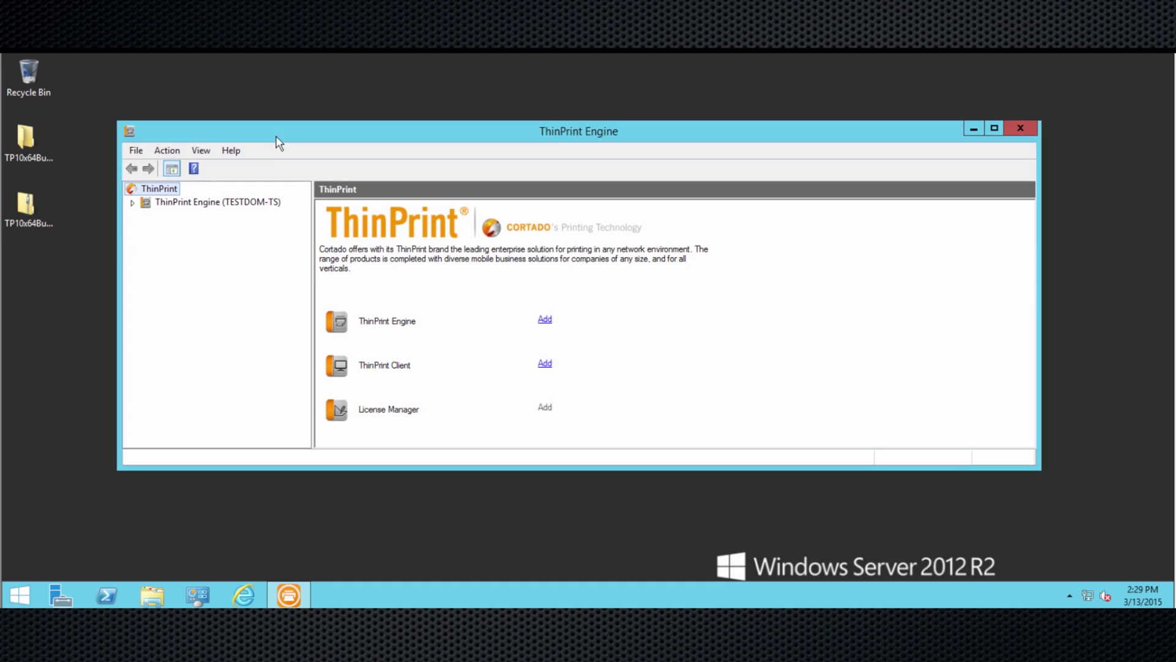
left_click(133, 204)
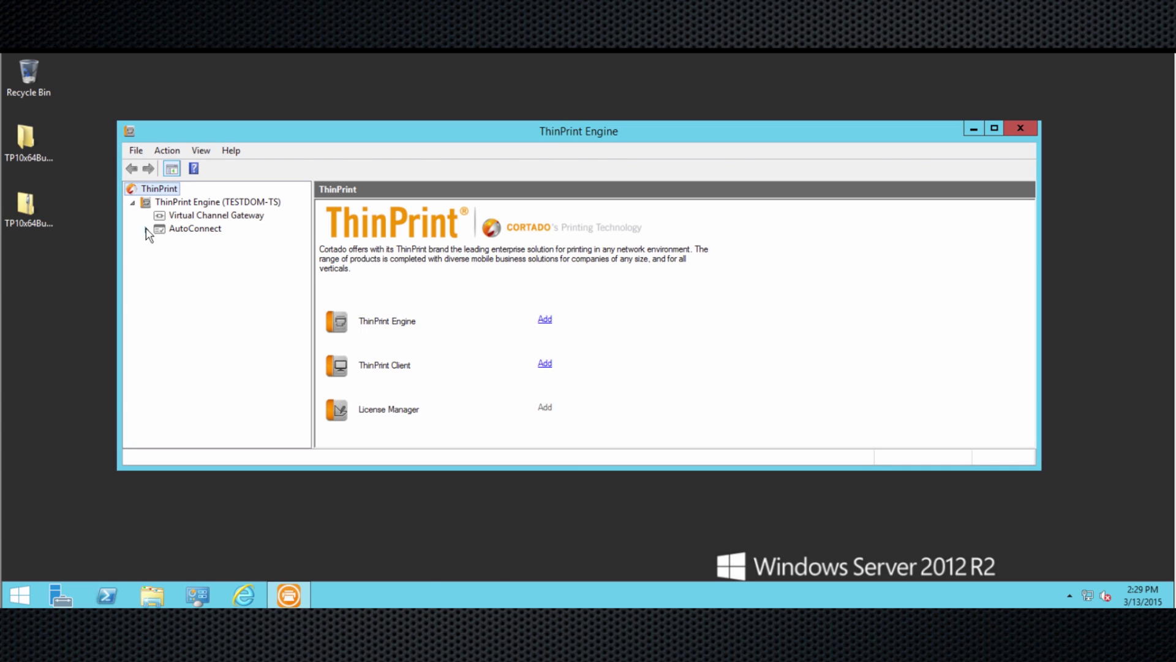
left_click(147, 231)
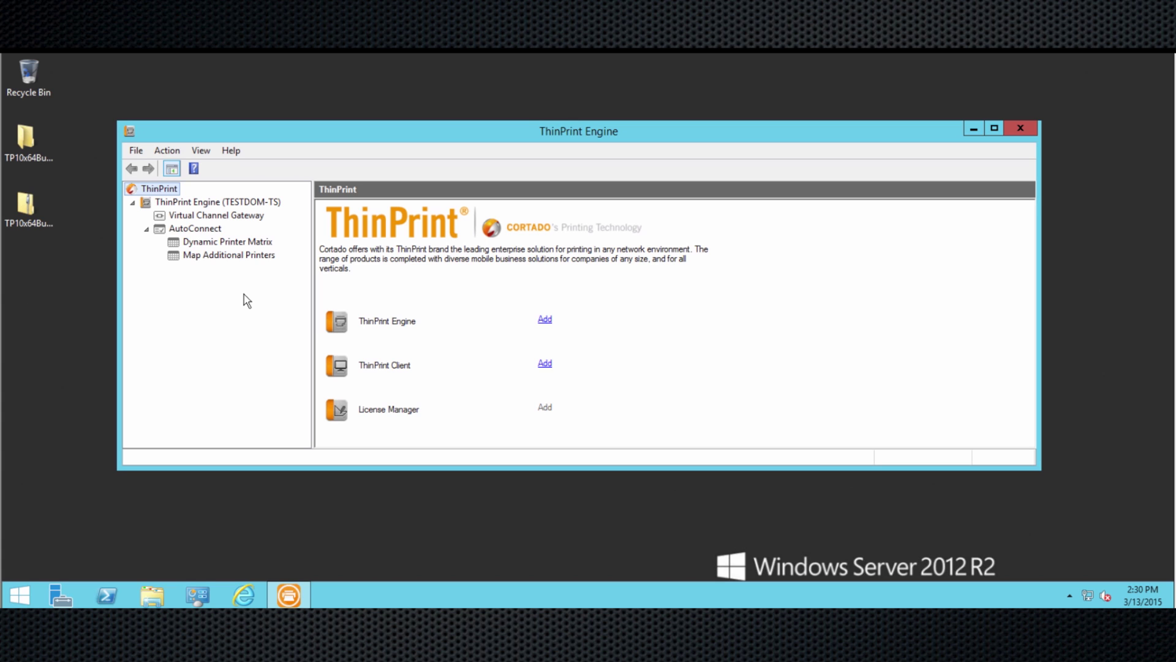
left_click(212, 257)
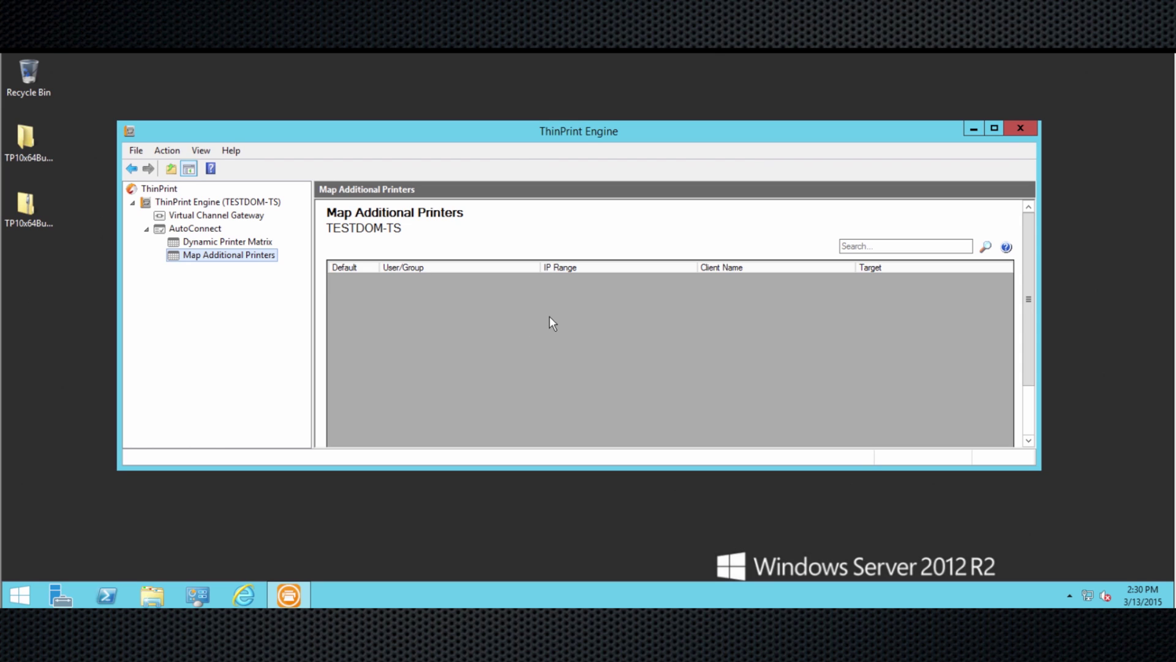
Add a printer mapping with target \\testdom-ps\HP for all users, IP ranges and clients, save it and close the console
double_click(569, 330)
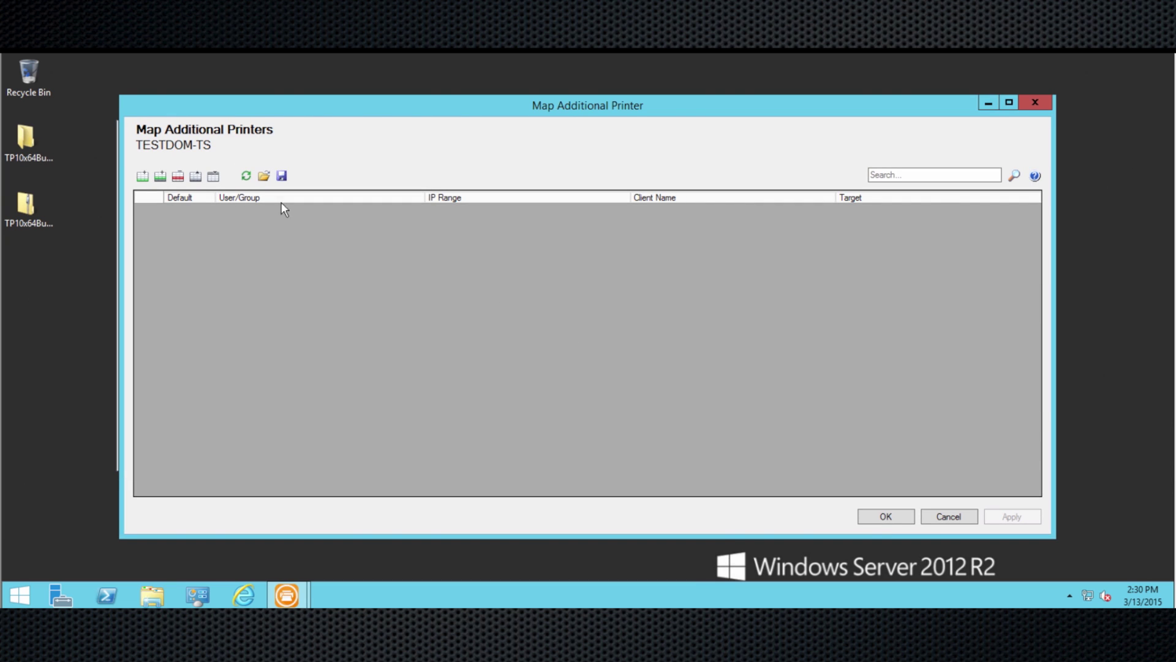
left_click(142, 176)
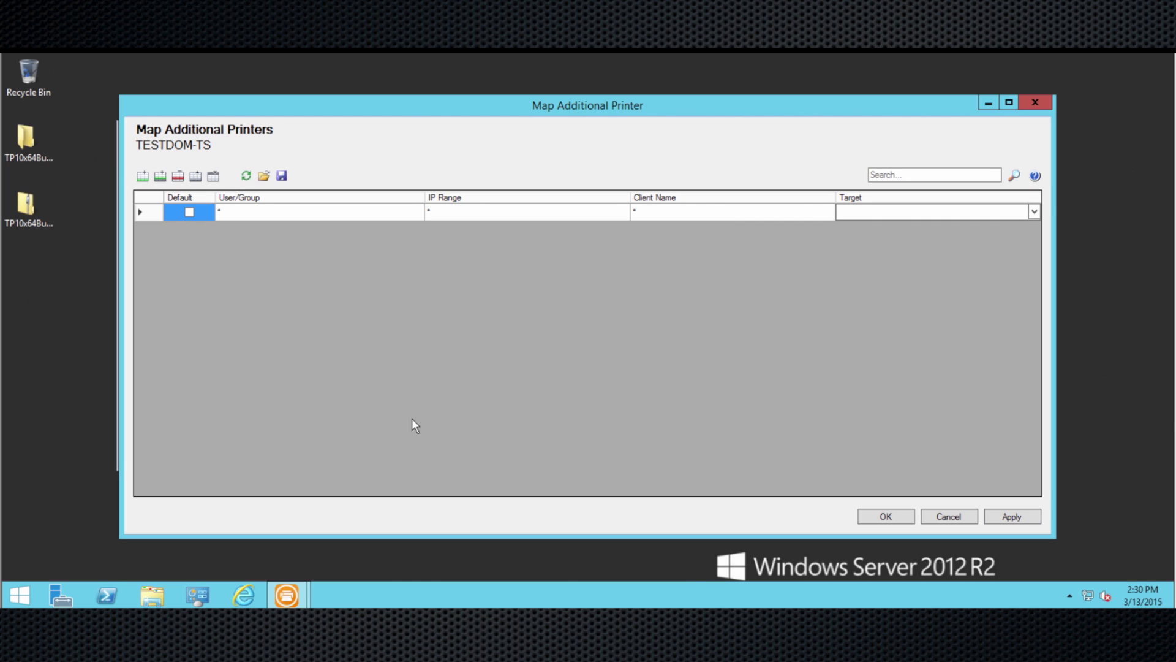
left_click(936, 212)
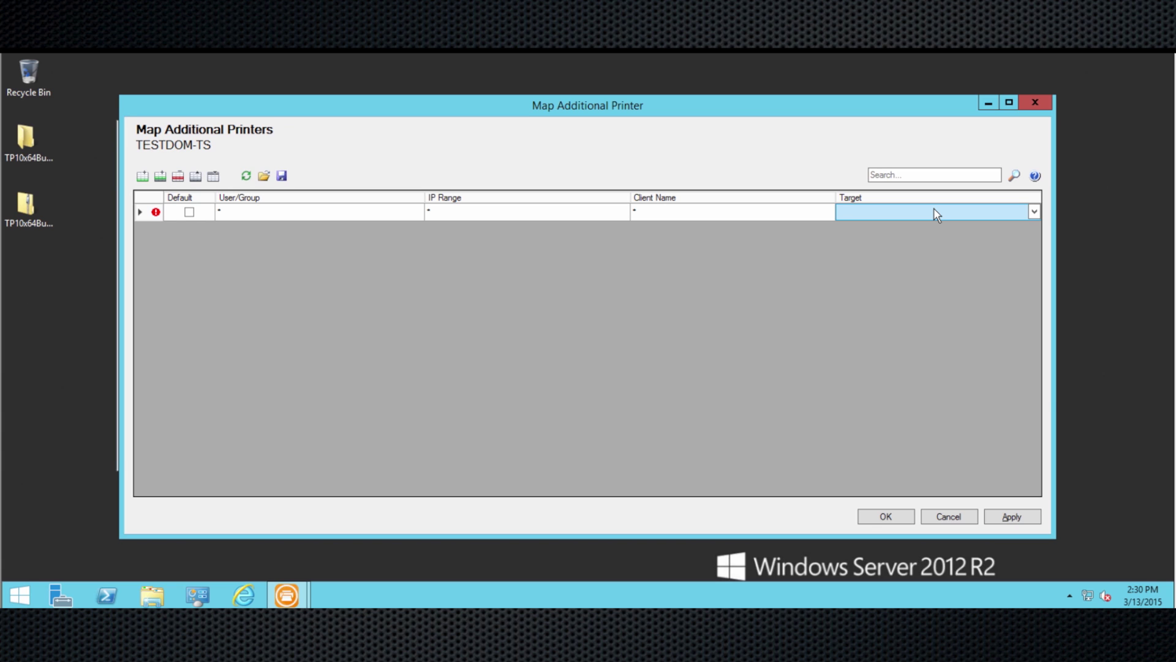
left_click(934, 209)
right_click(934, 209)
left_click(912, 215)
type("\\\\testdom")
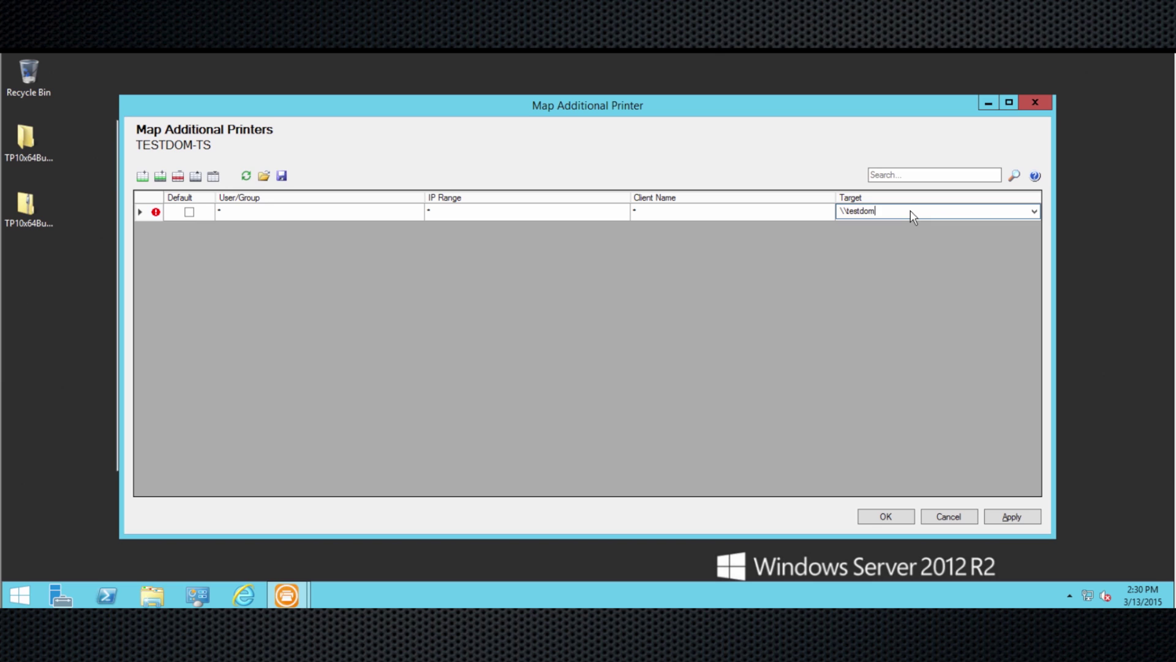
type("-ps\\HP")
left_click_drag(482, 104, 478, 97)
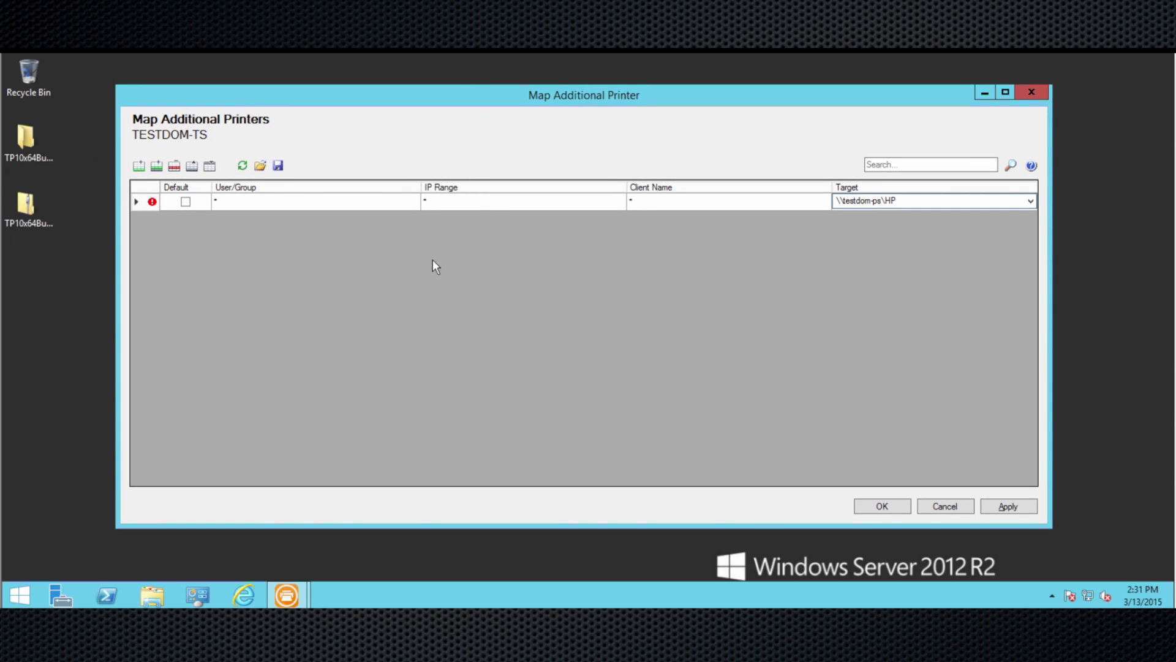
left_click(1019, 511)
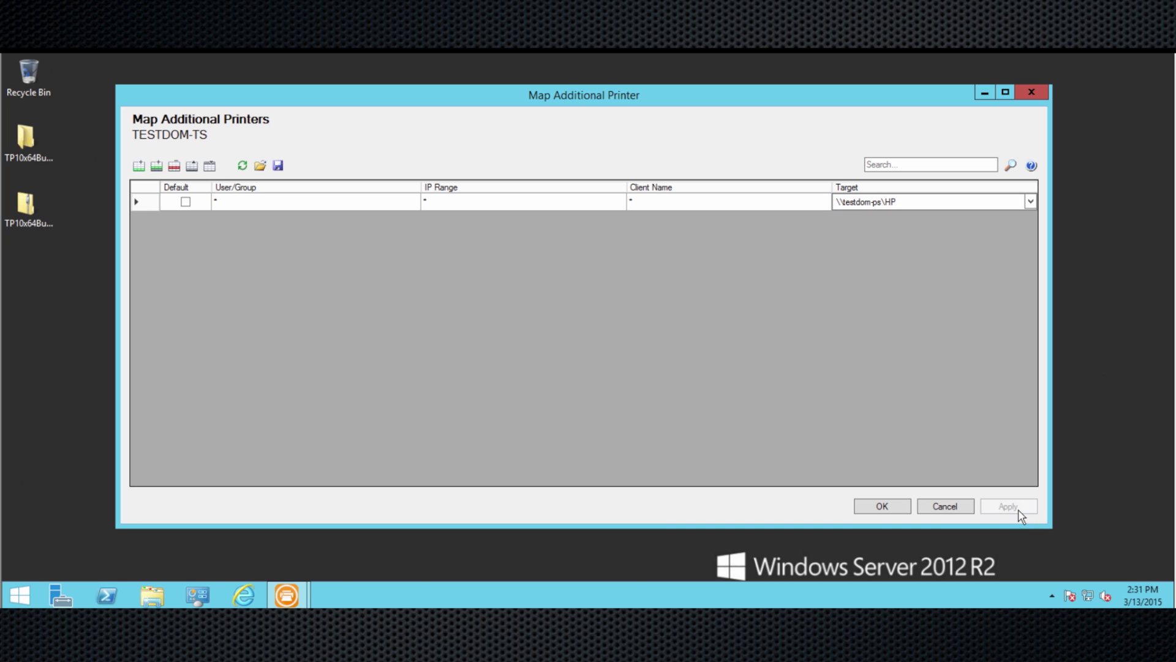
left_click(882, 506)
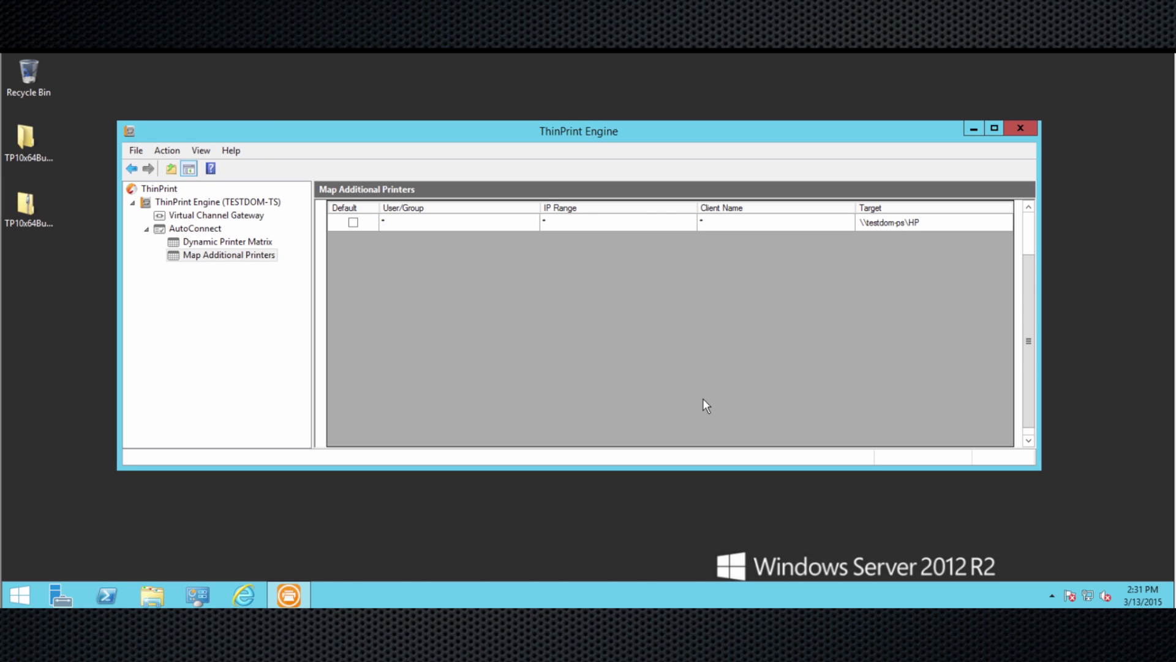
left_click(1020, 128)
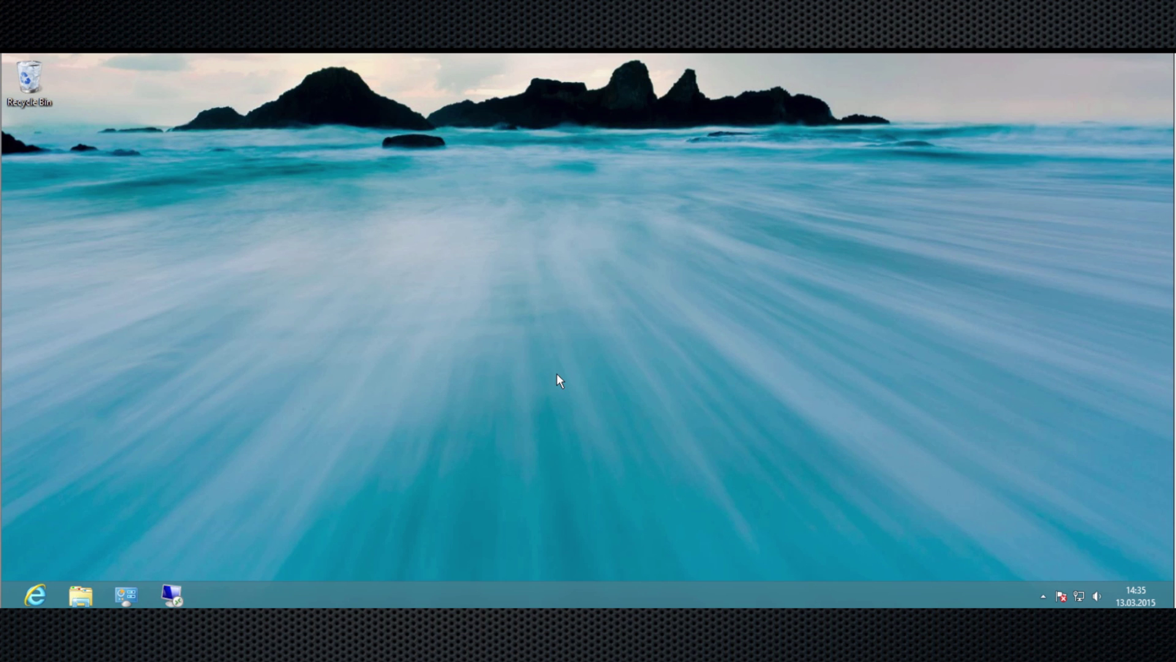
Connect to testdom-ts through Remote Desktop Connection, signing in with the account password
left_click(173, 594)
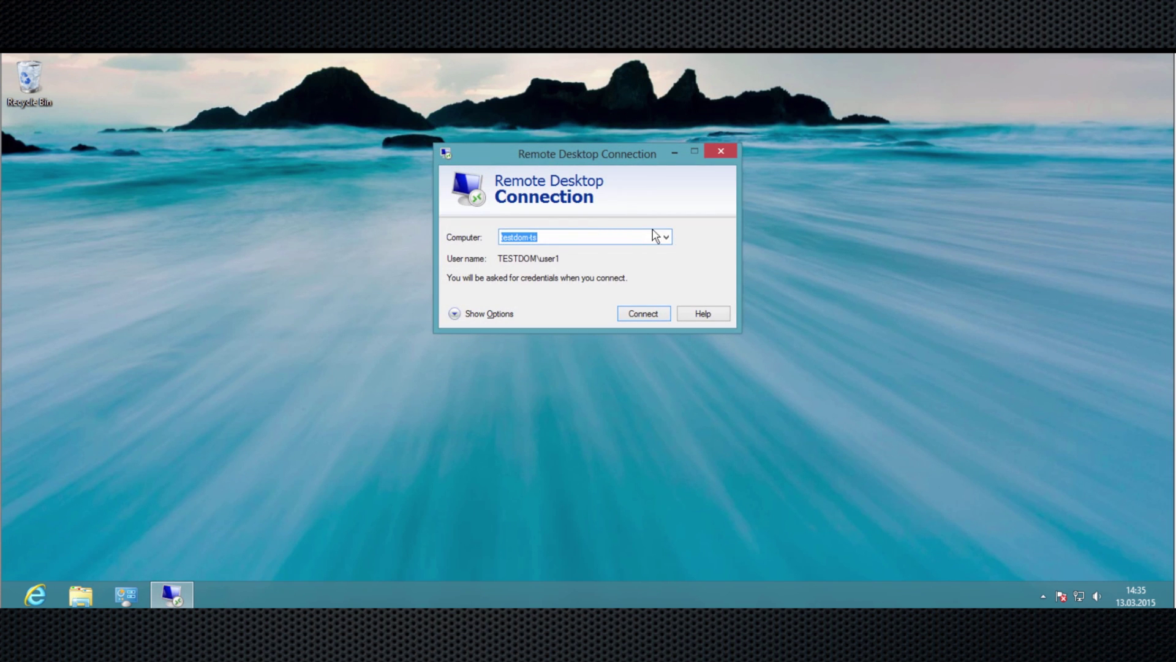
left_click(643, 313)
type("••••••••••")
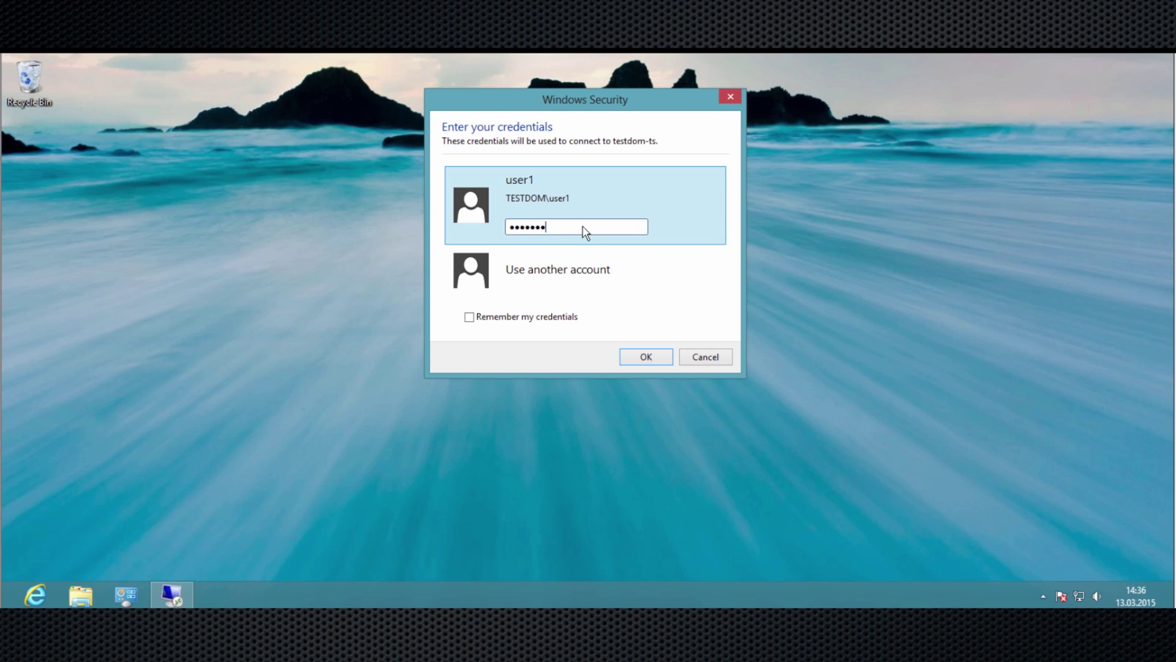
key("Return")
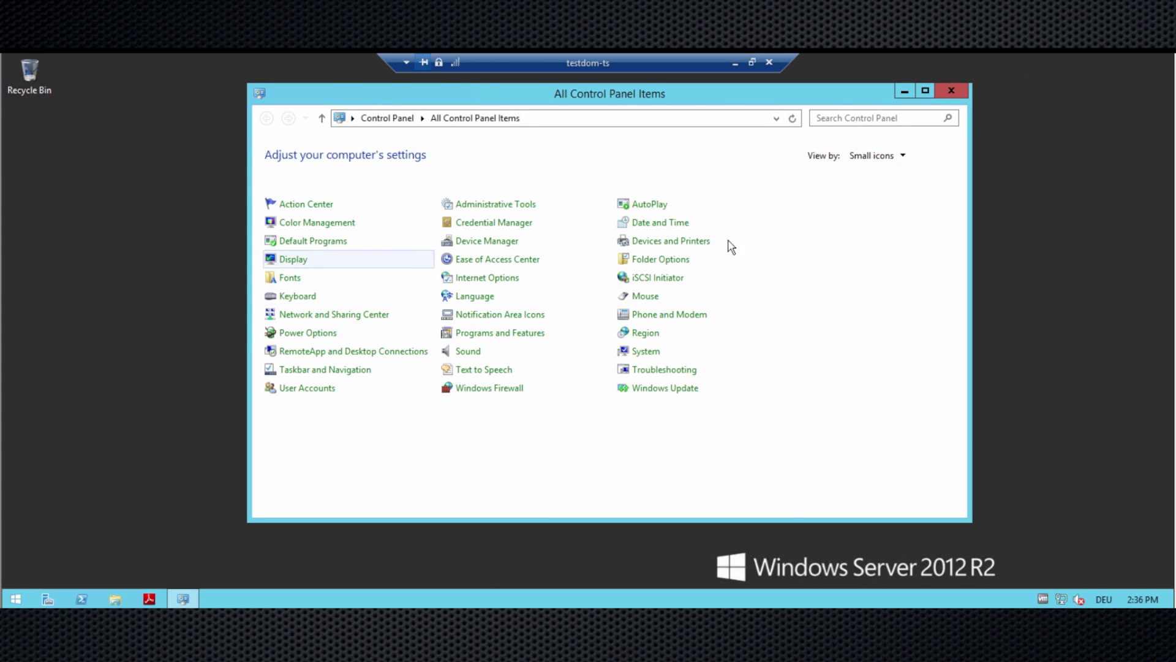
Examine the properties and printing preferences of the HP Universal Printing PCL 6 printer in Devices and Printers, and close all windows without changes
left_click(700, 244)
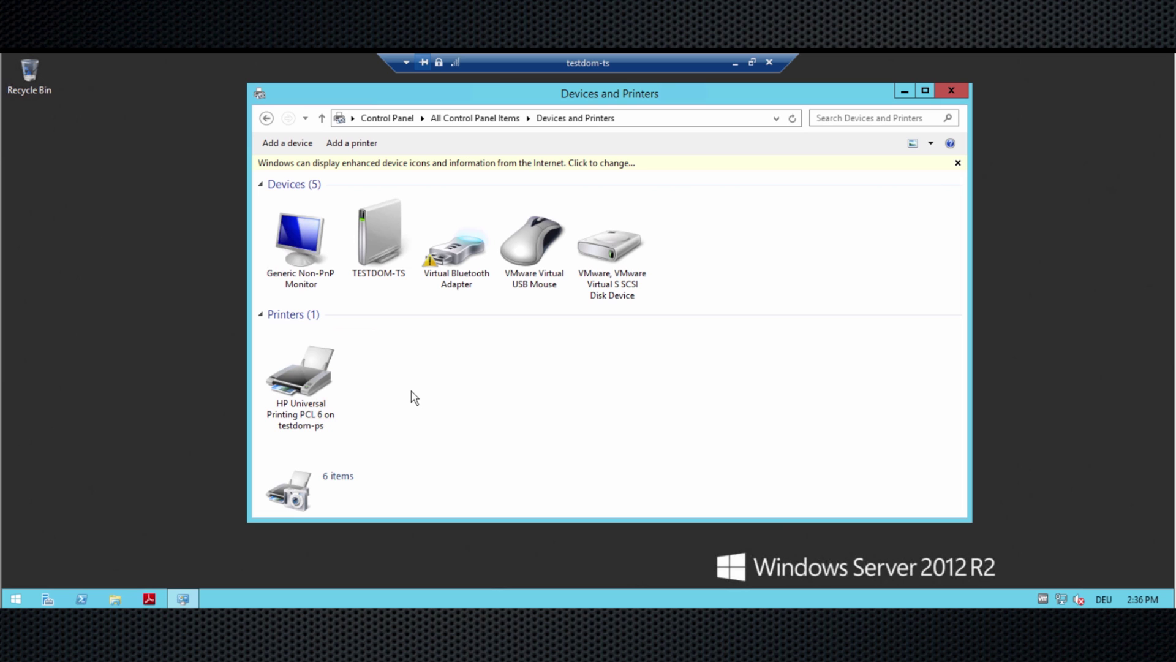
right_click(287, 383)
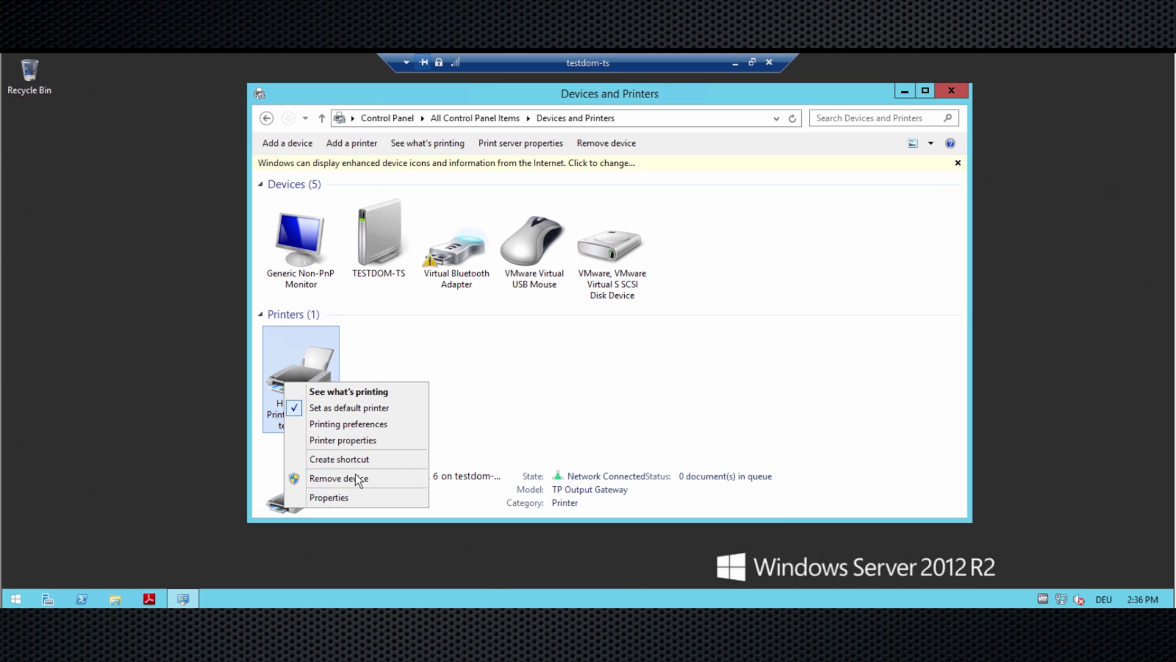
left_click(358, 442)
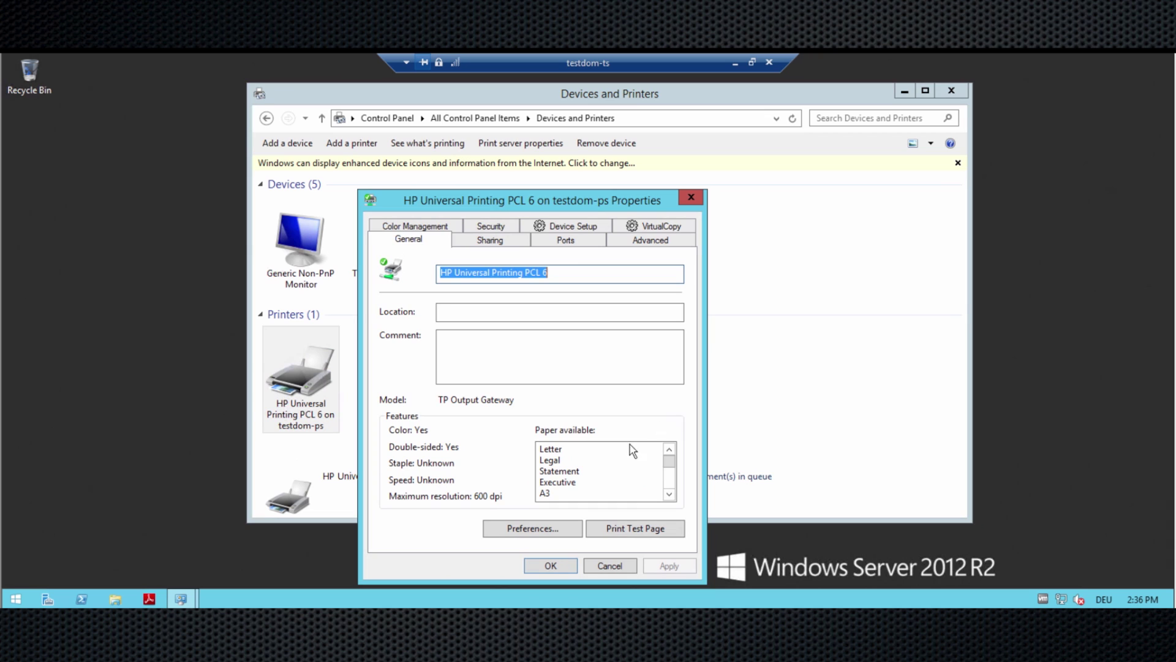
left_click(547, 531)
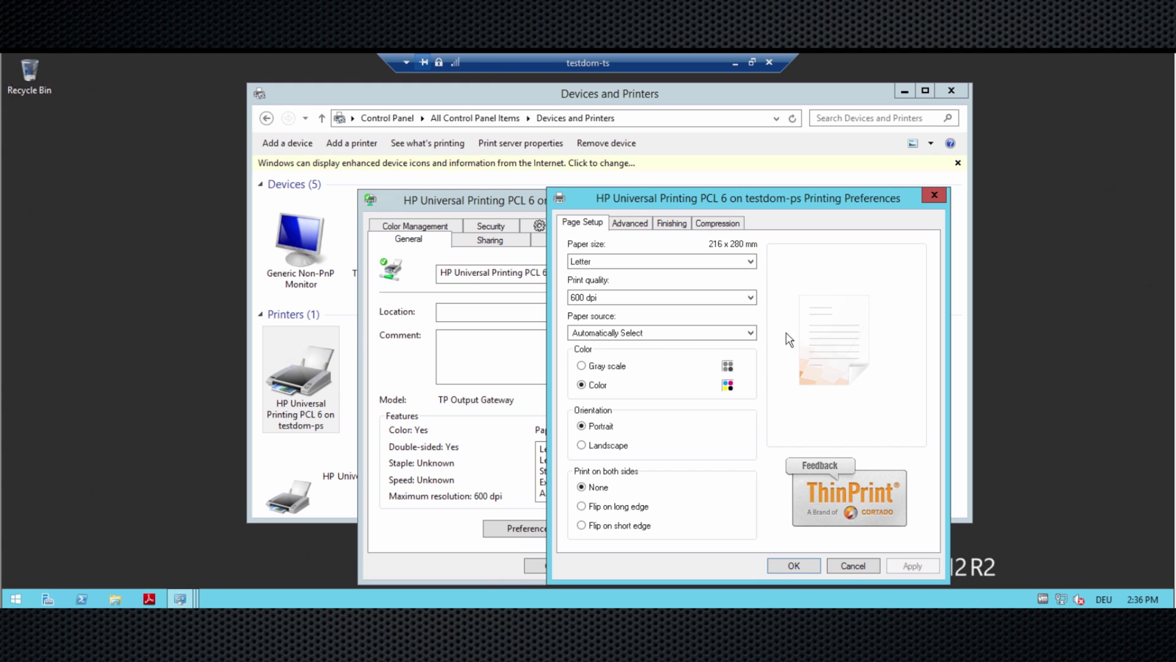
left_click(852, 565)
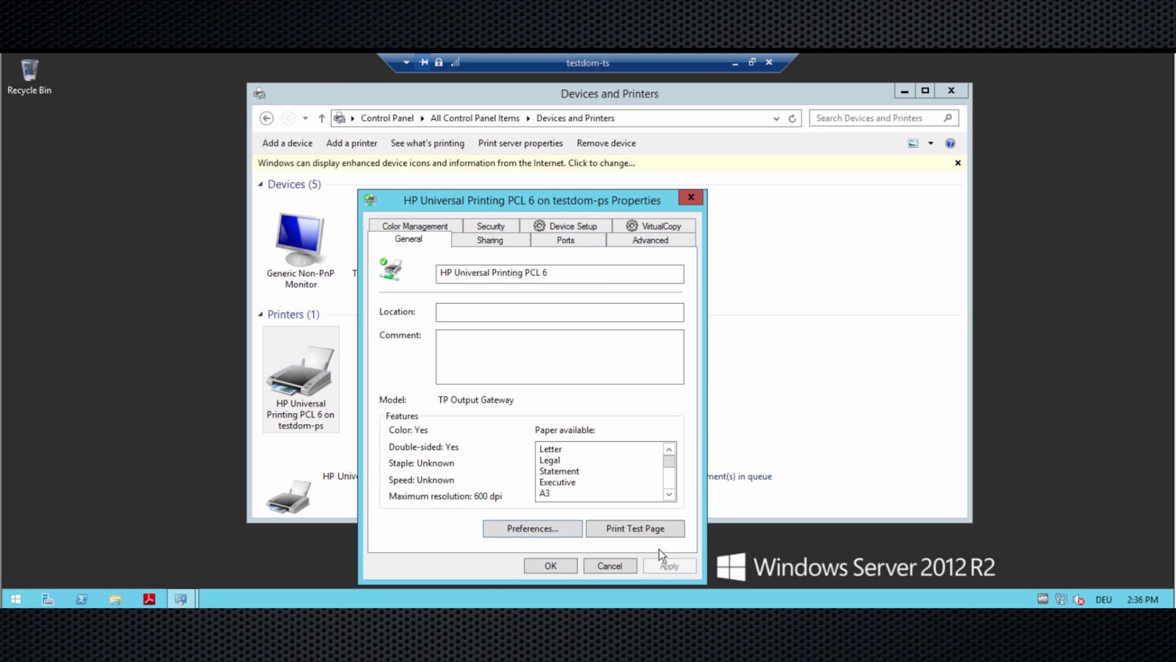
left_click(631, 566)
left_click(951, 91)
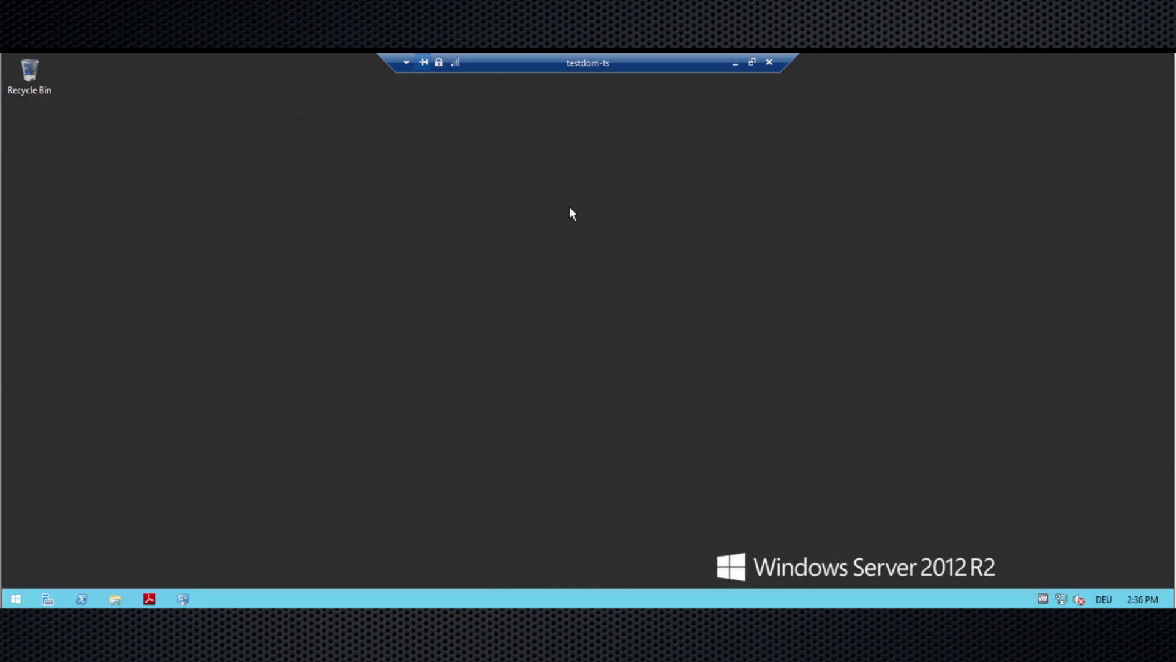